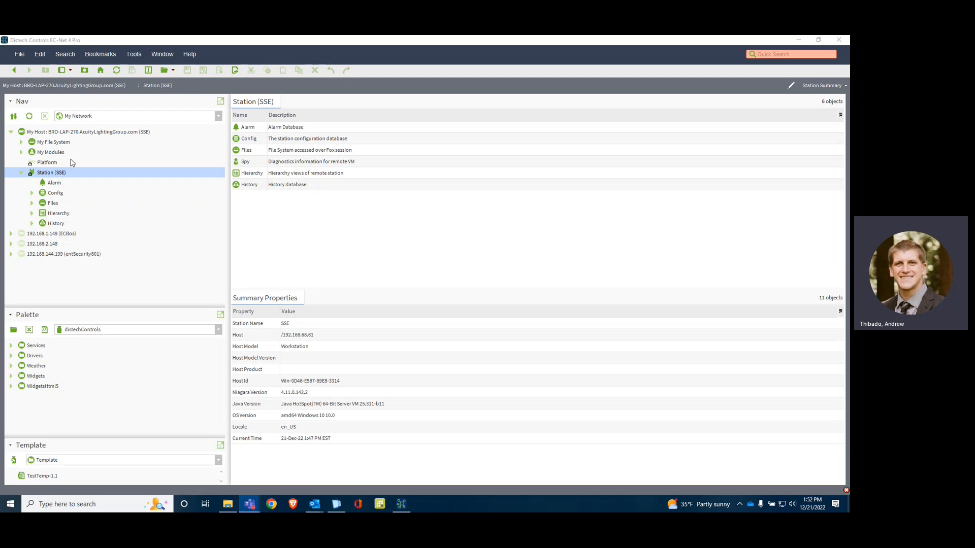
Step: Open the BcpBacnetNetwork device manager under the SSE station's drivers and run a BACnet device discovery
{"action": "left_click", "coordinate": [32, 193]}
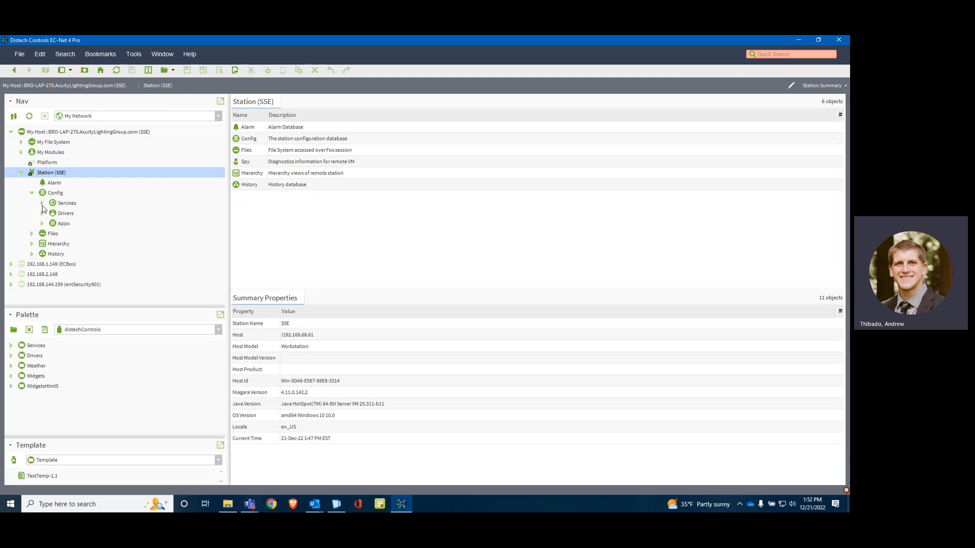
{"action": "left_click", "coordinate": [42, 213]}
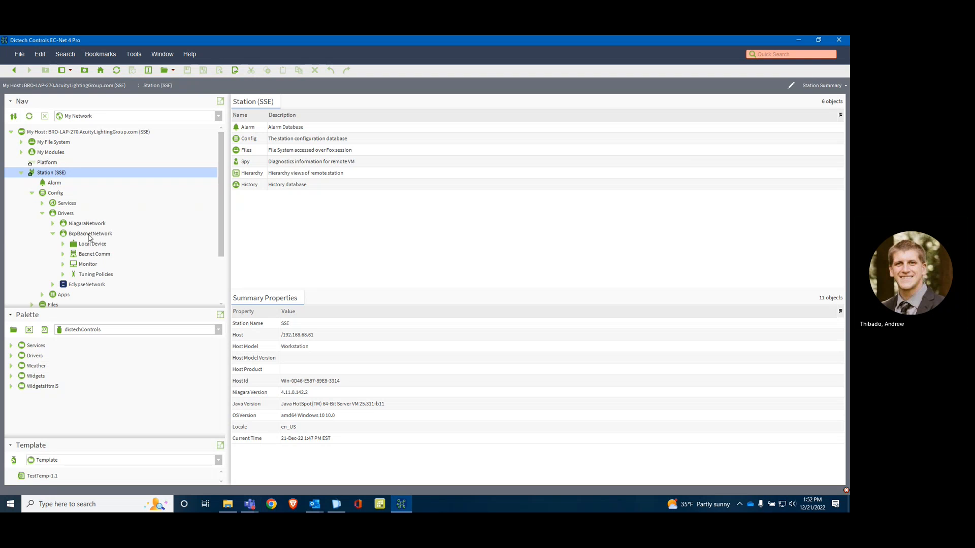
{"action": "double_click", "coordinate": [90, 234]}
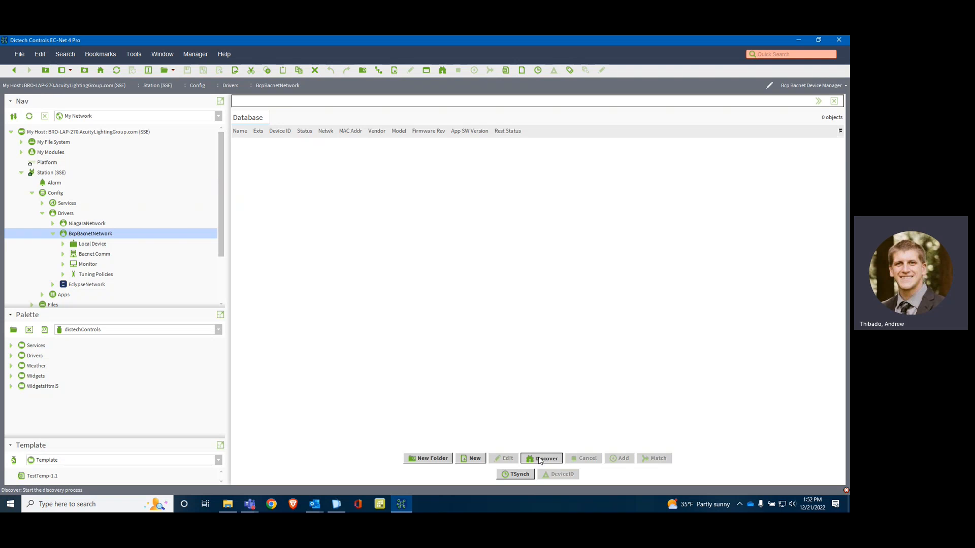
{"action": "left_click", "coordinate": [540, 458]}
{"action": "left_click", "coordinate": [411, 303]}
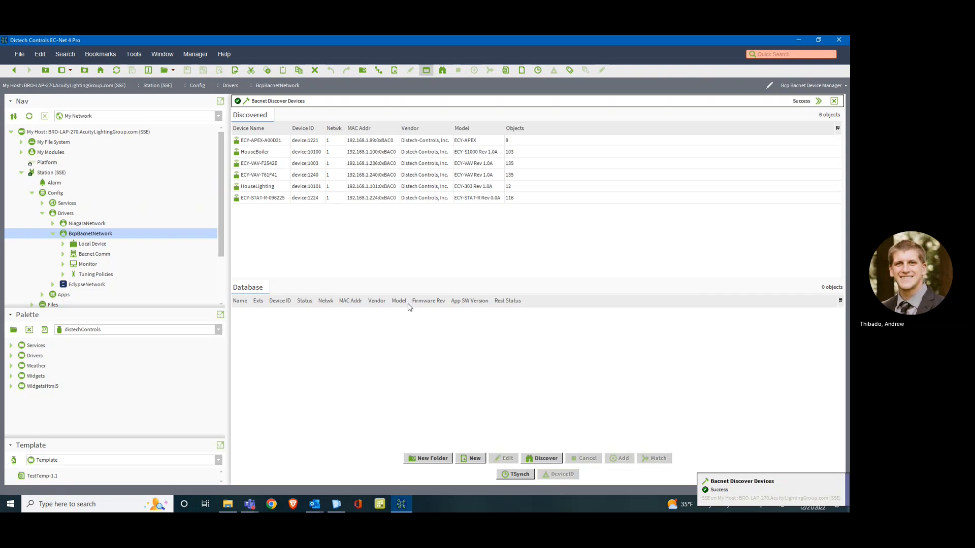
Step: Add the discovered devices ECY-VAV-F2542E and ECY-VAV-761F41 to the BcpBacnetNetwork database with their default settings
{"action": "left_click", "coordinate": [277, 163]}
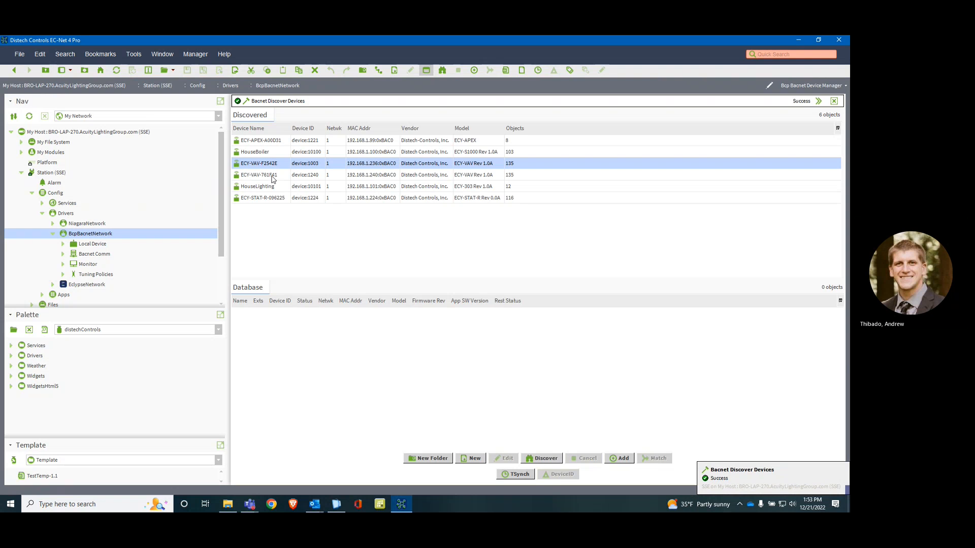
{"action": "left_click", "coordinate": [273, 176], "text": "shift"}
{"action": "left_click_drag", "start_coordinate": [269, 168], "coordinate": [394, 360]}
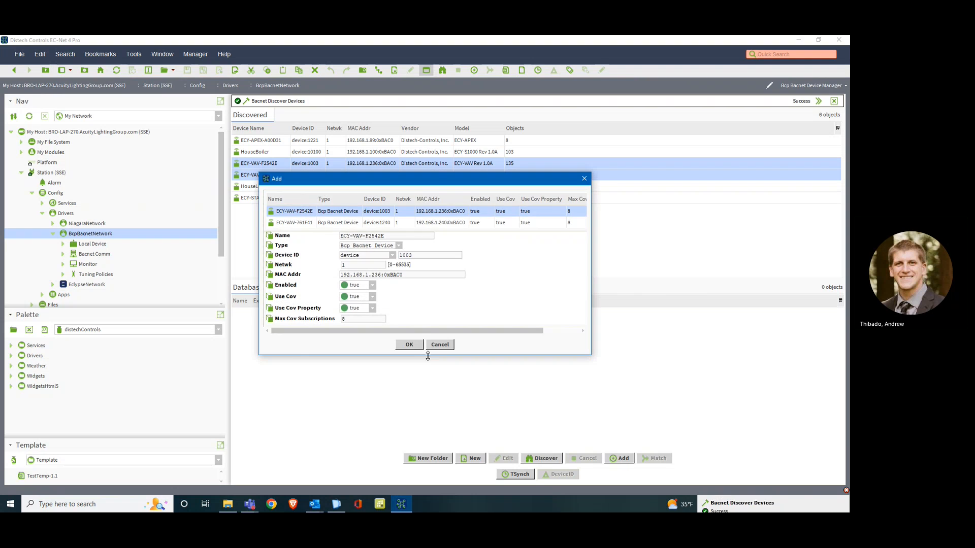
{"action": "left_click", "coordinate": [409, 345]}
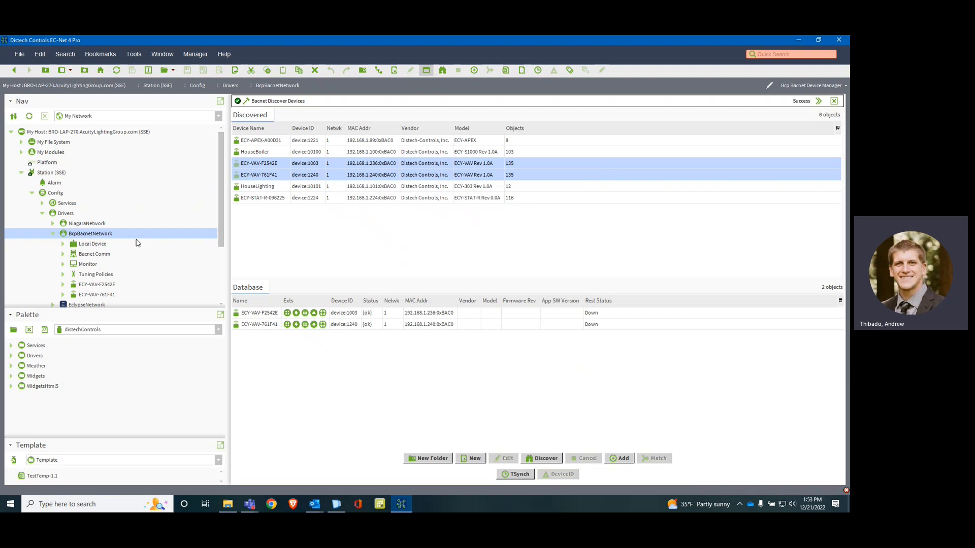
Step: Run Poll Devices on the RestService inside the station's WizardService, and return to the BcpBacnetNetwork device manager
{"action": "left_click", "coordinate": [42, 204]}
{"action": "scroll", "coordinate": [87, 242], "scroll_direction": "down", "scroll_amount": 2}
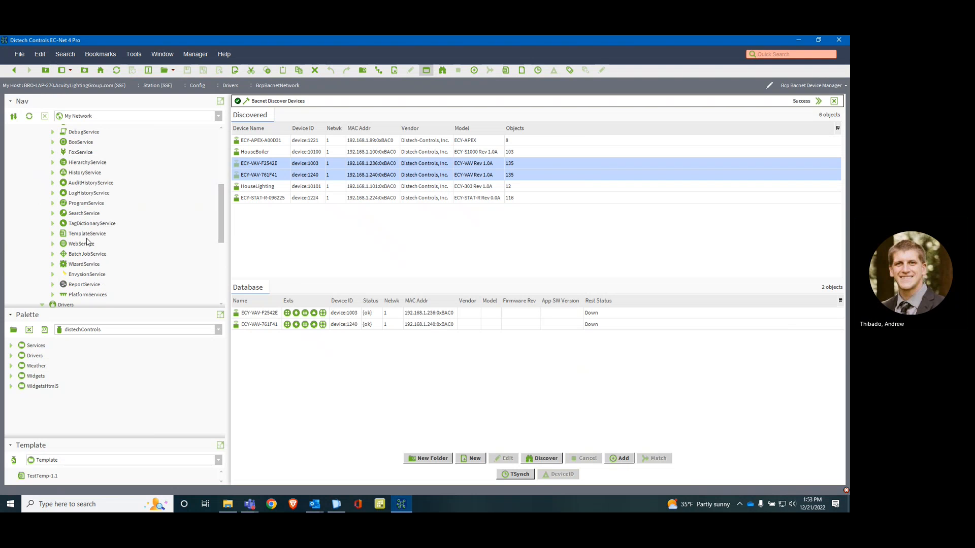
{"action": "double_click", "coordinate": [80, 266]}
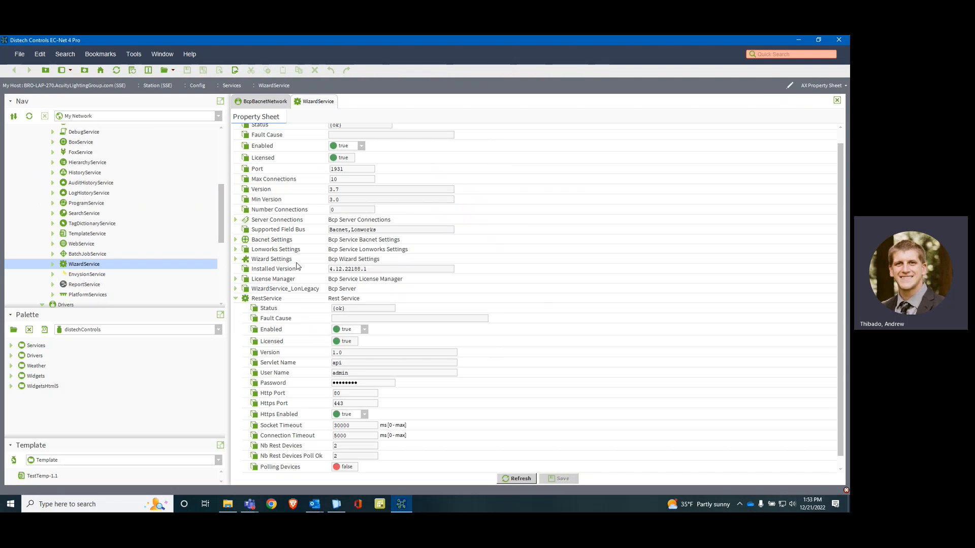
{"action": "left_click", "coordinate": [236, 299]}
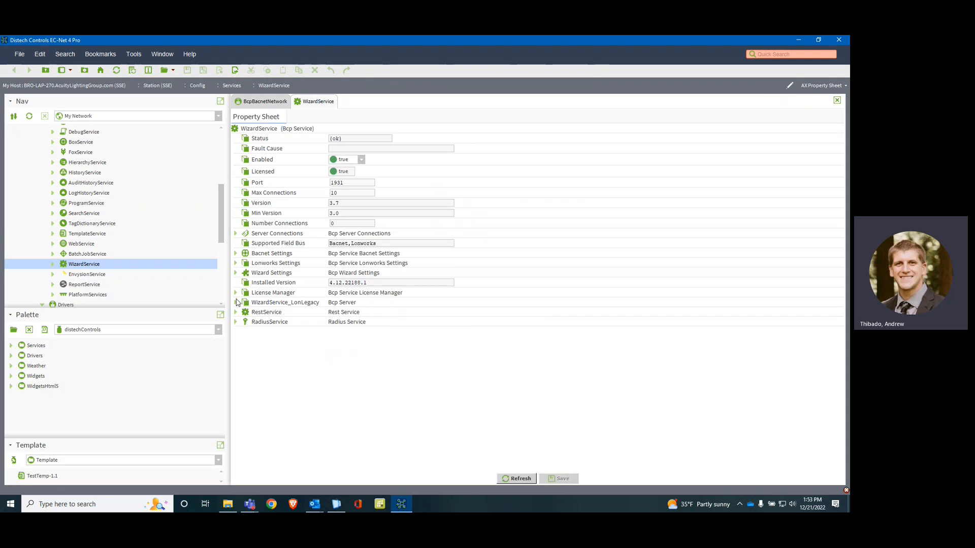
{"action": "left_click", "coordinate": [236, 313]}
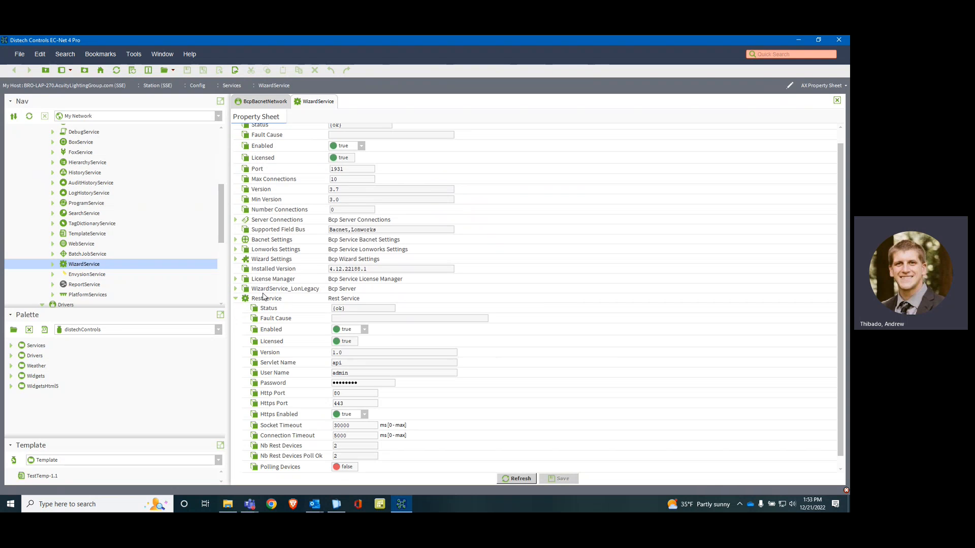
{"action": "right_click", "coordinate": [264, 297]}
{"action": "mouse_move", "coordinate": [300, 204]}
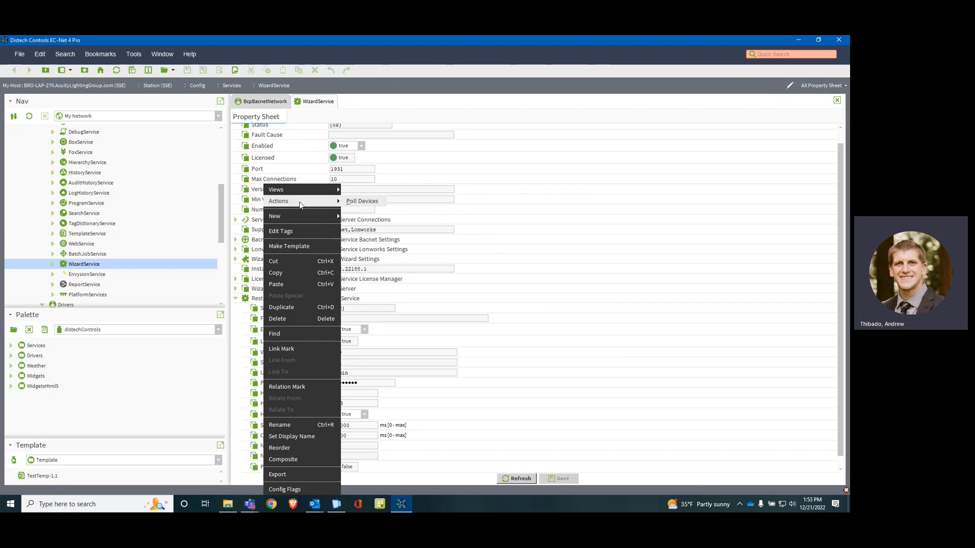
{"action": "left_click", "coordinate": [350, 202]}
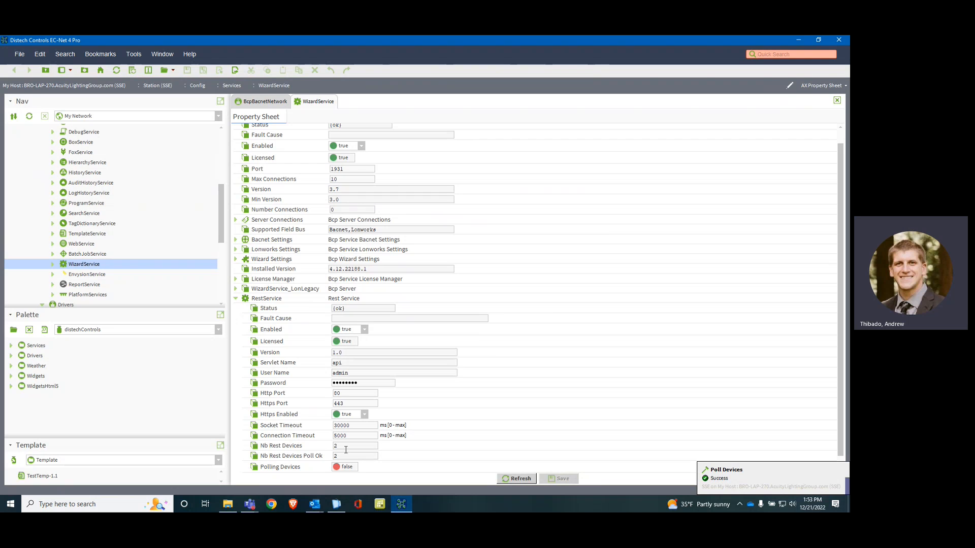
{"action": "left_click", "coordinate": [259, 100]}
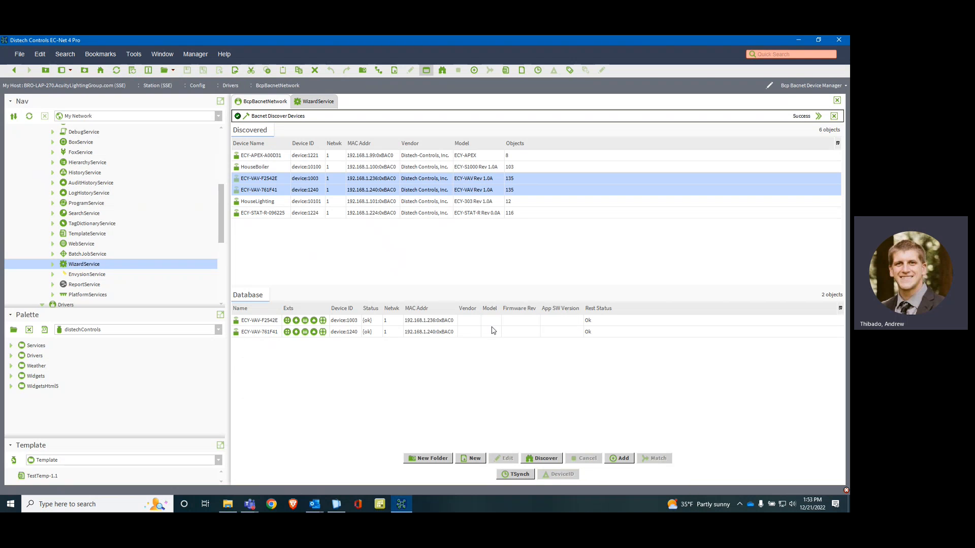
Step: Launch the wizard for ECY-VAV-F2542E to open EC-gfxProgram, and authenticate with the admin user's password
{"action": "scroll", "coordinate": [133, 258], "scroll_direction": "down", "scroll_amount": 4}
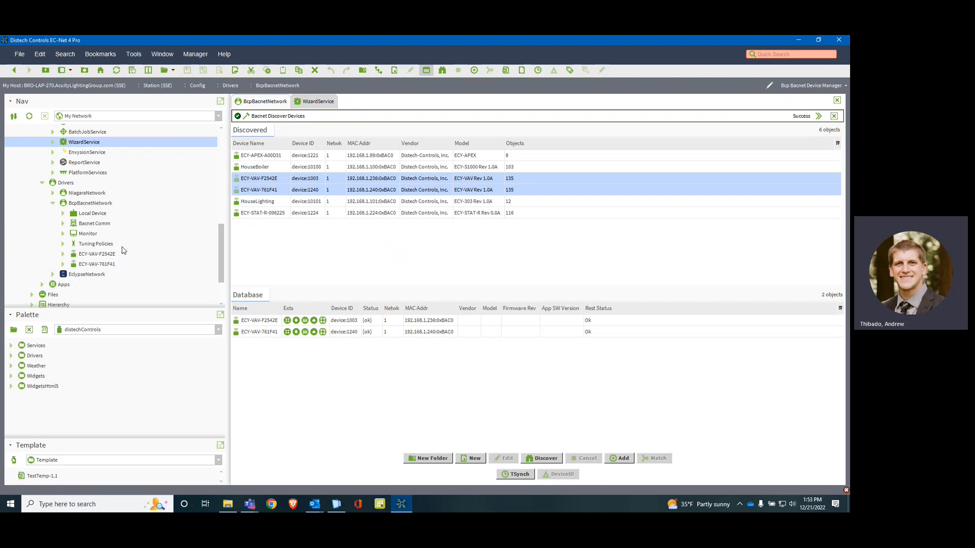
{"action": "right_click", "coordinate": [81, 255]}
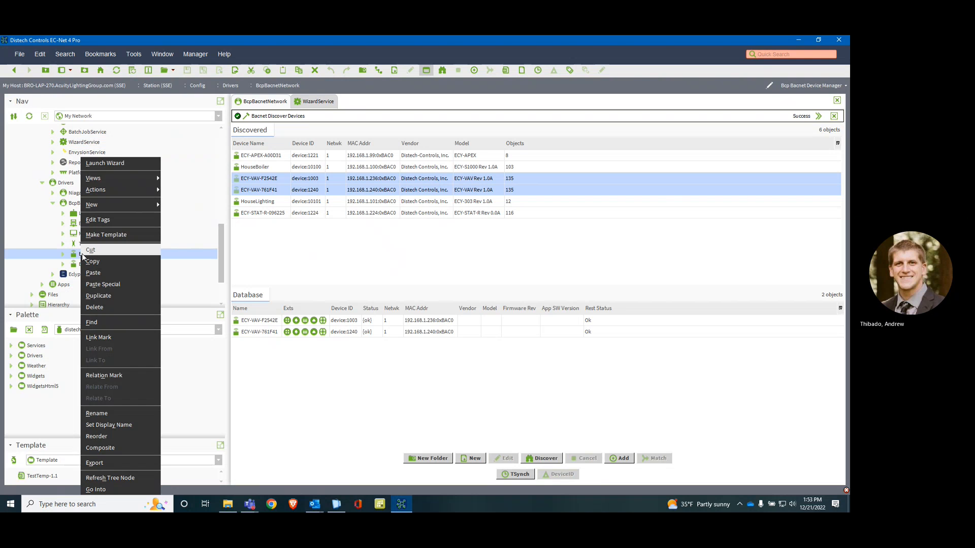
{"action": "left_click", "coordinate": [104, 164]}
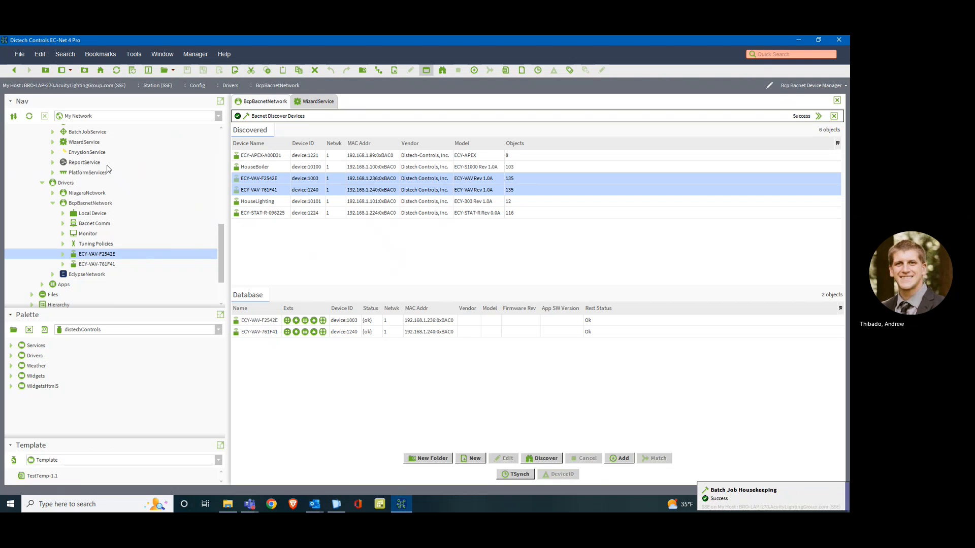
{"action": "right_click", "coordinate": [106, 259]}
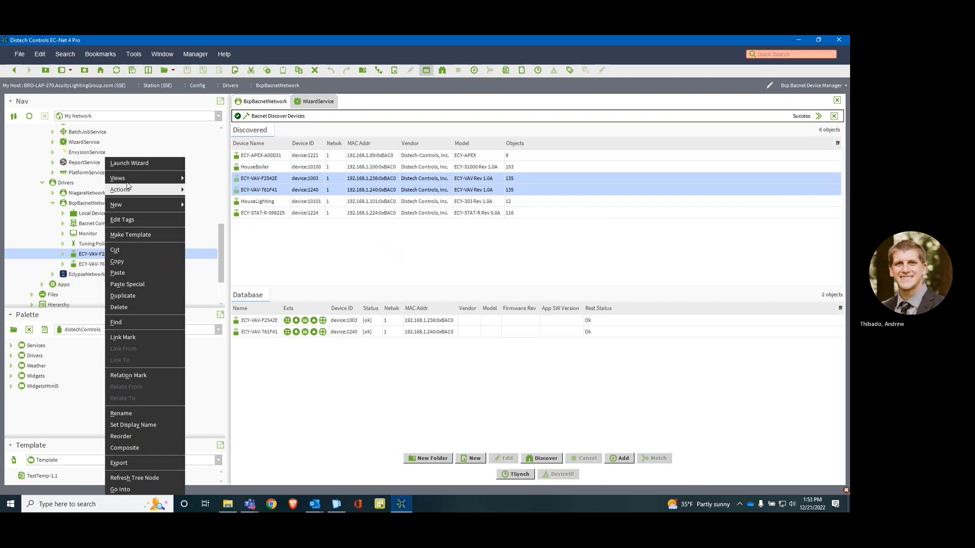
{"action": "left_click", "coordinate": [137, 164]}
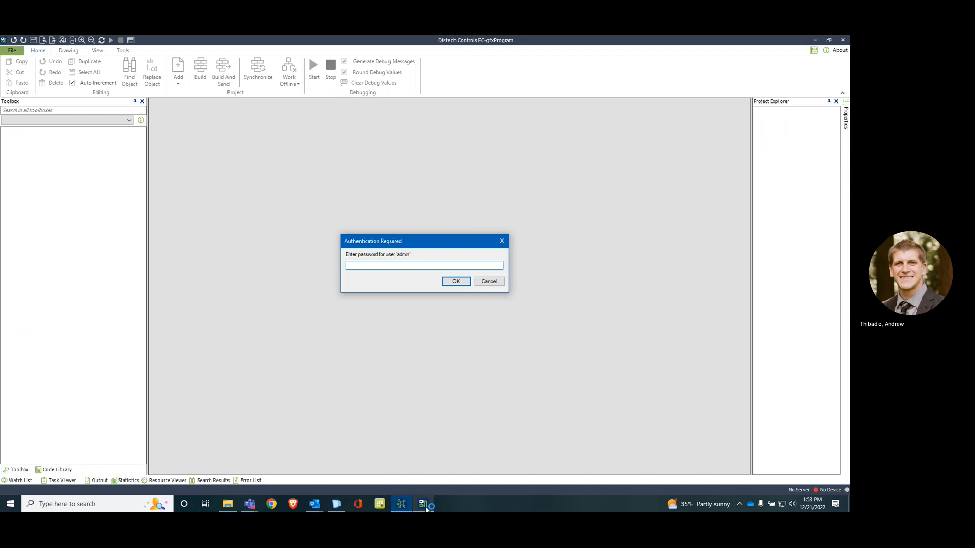
{"action": "type", "text": "•••••••••••"}
{"action": "key", "text": "Return"}
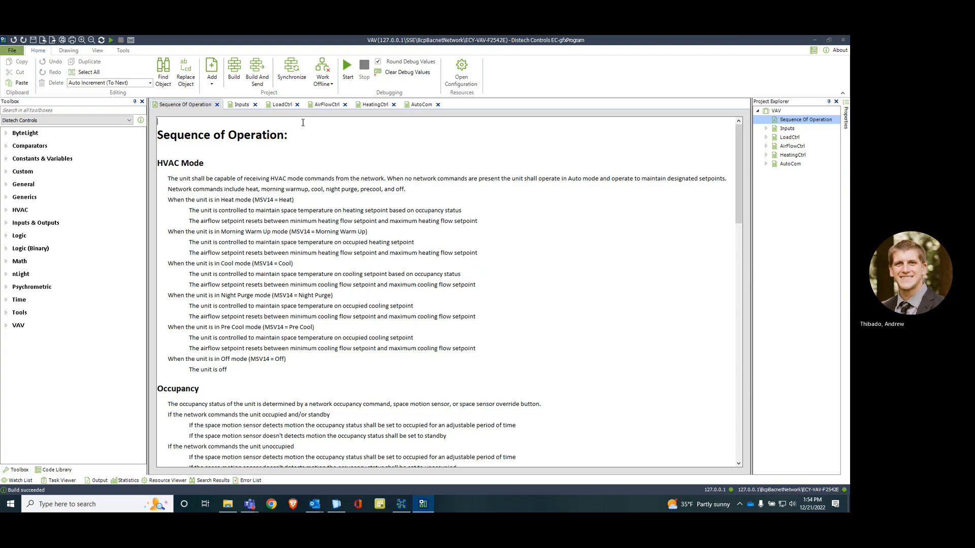
Step: Set up a project synchronization that downloads to multiple devices, including ECY-VAV-761F41 alongside ECY-VAV-F2542E
{"action": "left_click", "coordinate": [292, 70]}
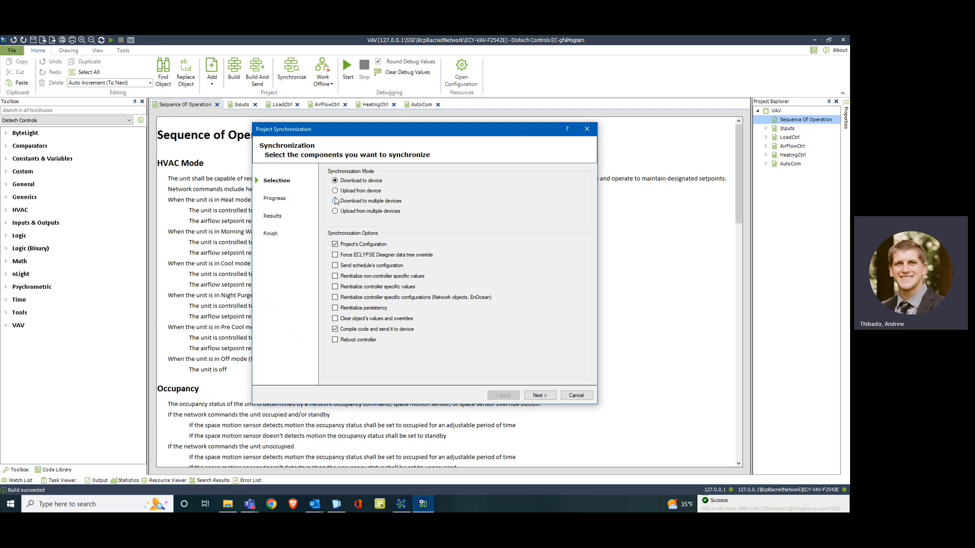
{"action": "left_click", "coordinate": [335, 201]}
{"action": "left_click", "coordinate": [341, 202]}
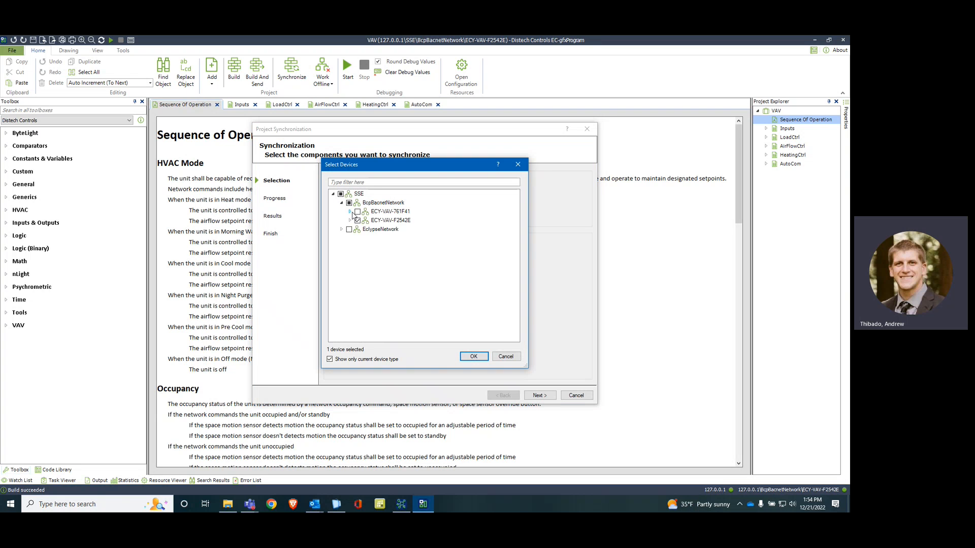
{"action": "left_click", "coordinate": [358, 211]}
{"action": "left_click", "coordinate": [473, 357]}
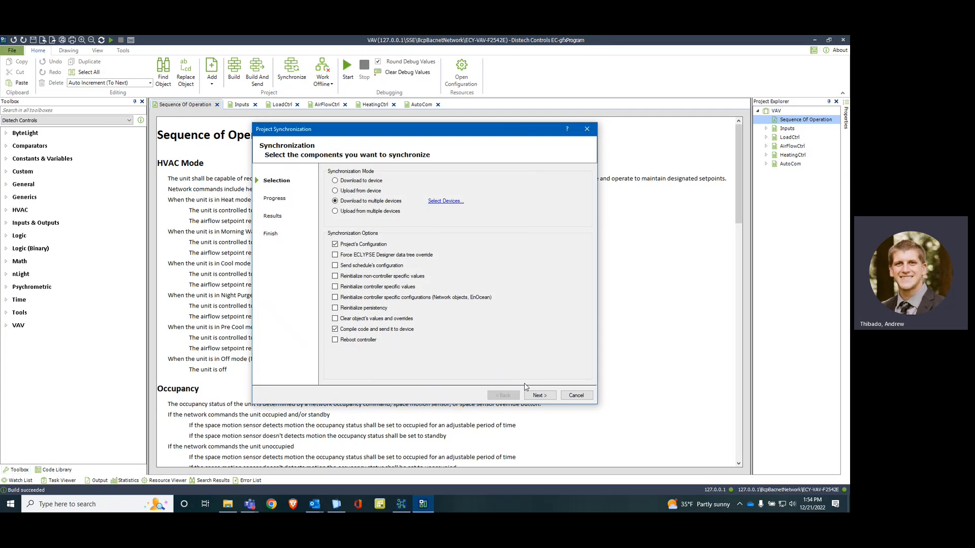
Step: Exclude compiling and sending code from the synchronization, run the download with overwriting accepted, and finish it
{"action": "left_click", "coordinate": [335, 330]}
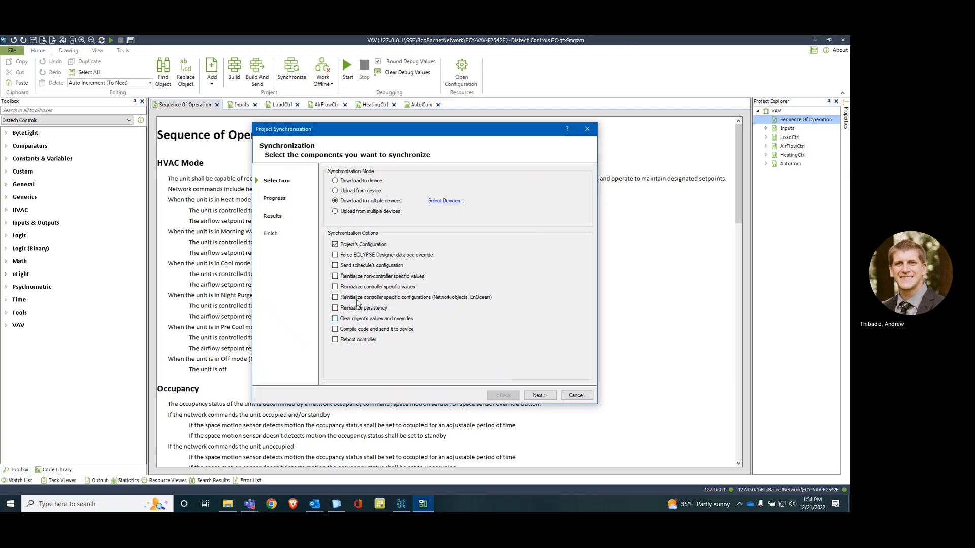
{"action": "left_click", "coordinate": [540, 396]}
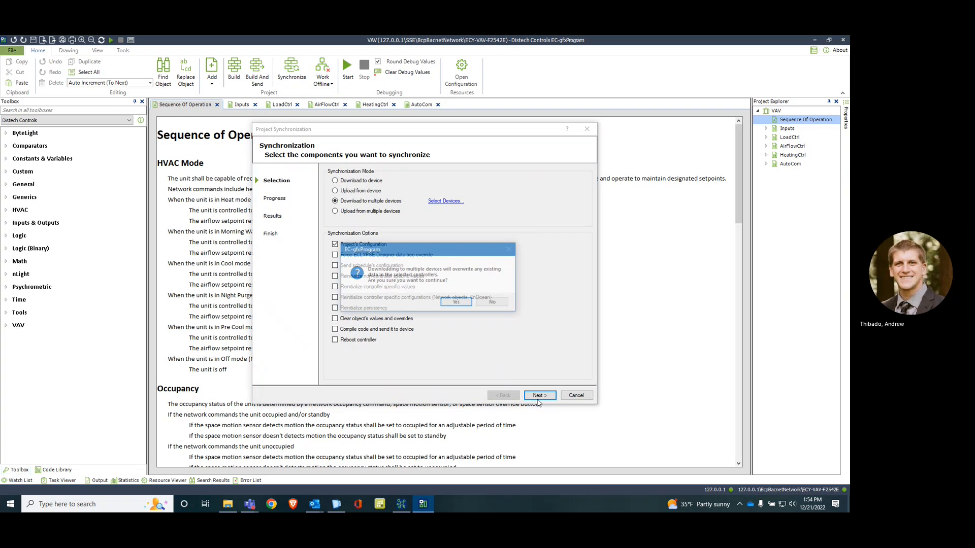
{"action": "left_click", "coordinate": [459, 304]}
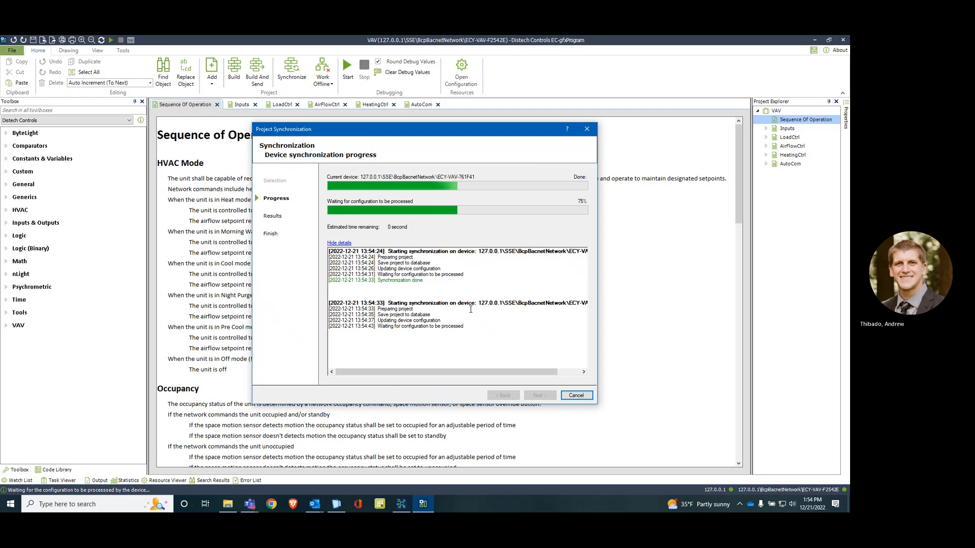
{"action": "left_click", "coordinate": [577, 395]}
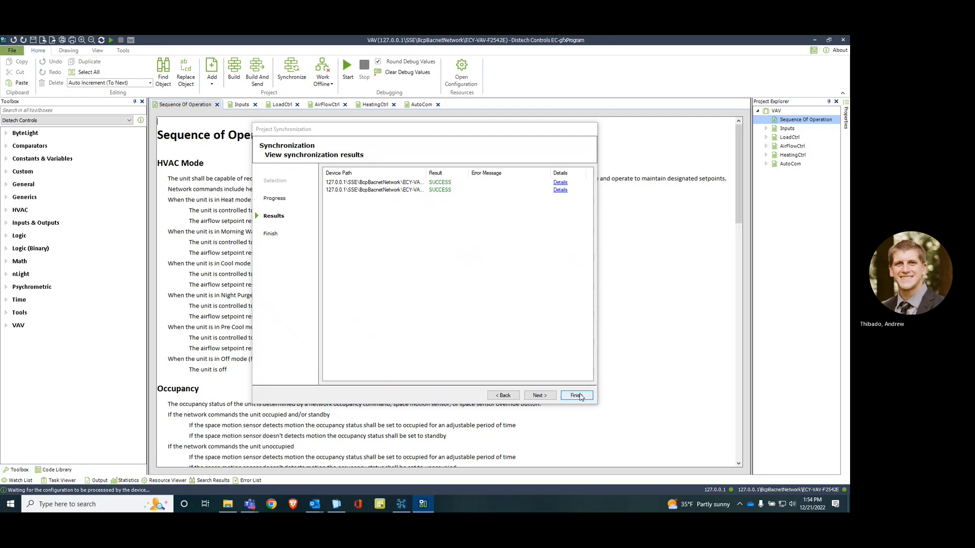
Step: Switch back to EC-Net 4 Pro and run Create Points on the ECY-VAV-F2542E device with the default options
{"action": "left_click", "coordinate": [401, 504]}
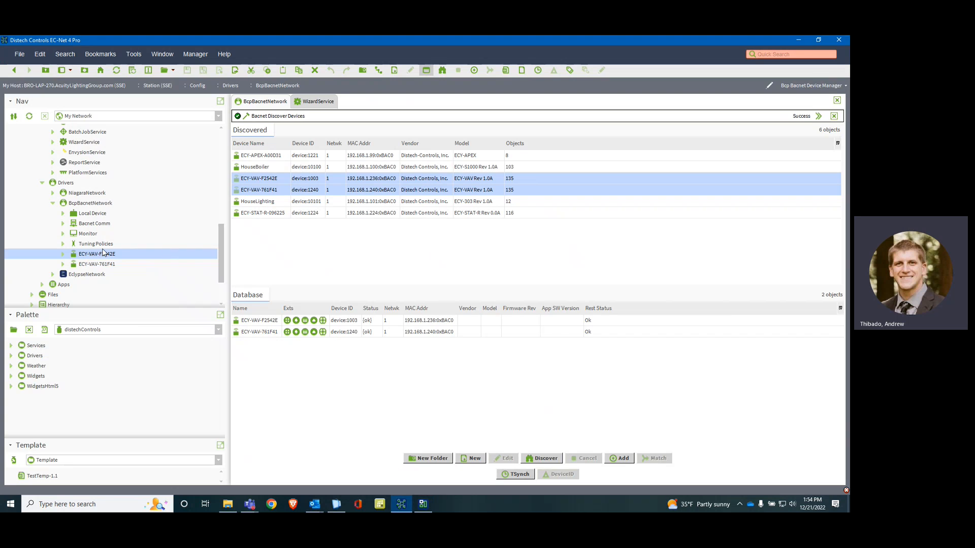
{"action": "right_click", "coordinate": [95, 254]}
{"action": "mouse_move", "coordinate": [120, 194]}
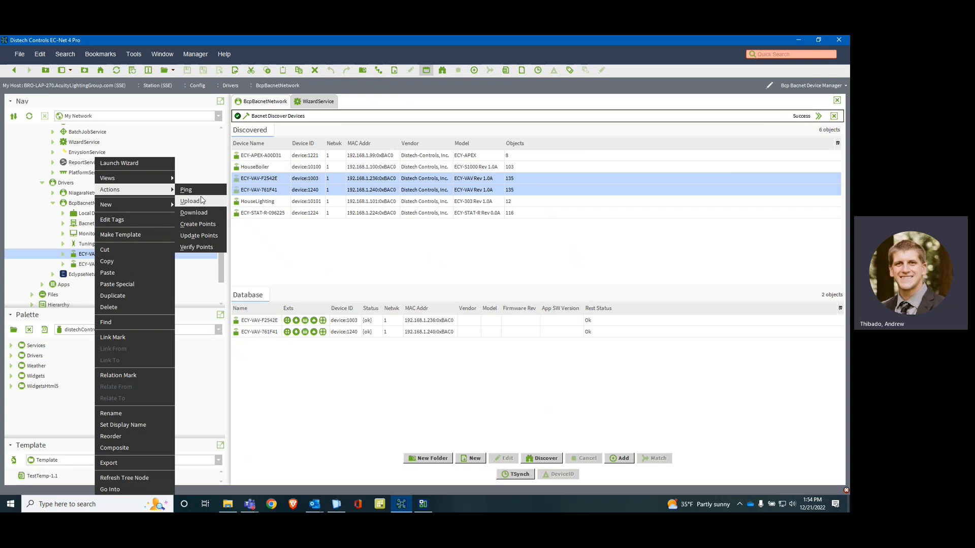
{"action": "left_click", "coordinate": [198, 222]}
{"action": "left_click", "coordinate": [409, 284]}
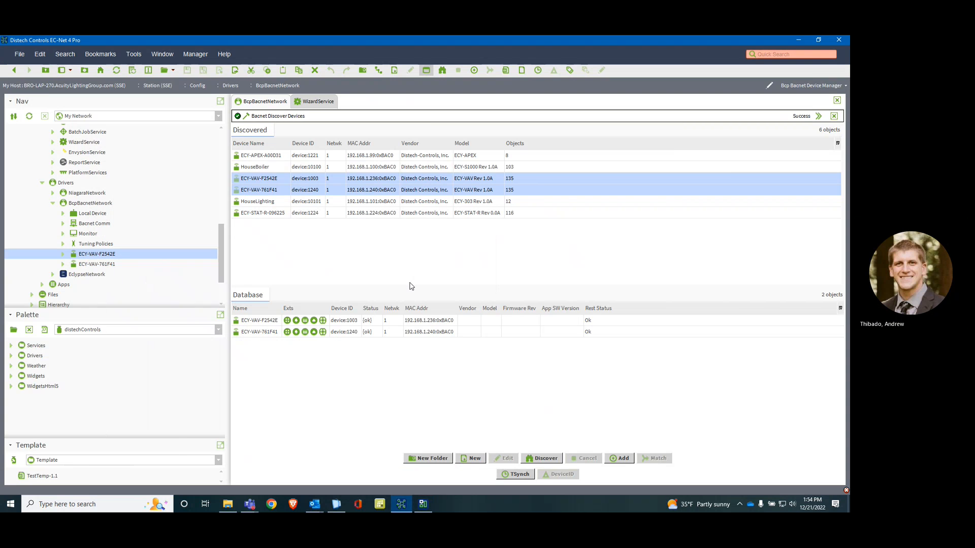
{"action": "left_click", "coordinate": [425, 327]}
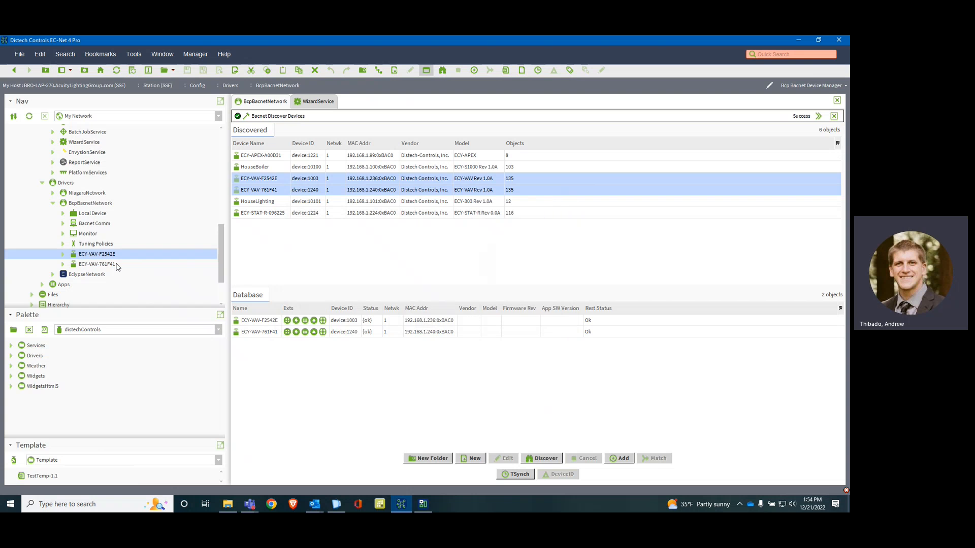
Step: Run Create Points on the ECY-VAV-761F41 device, accepting the default options
{"action": "left_click", "coordinate": [107, 265]}
{"action": "right_click", "coordinate": [110, 265]}
{"action": "mouse_move", "coordinate": [145, 191]}
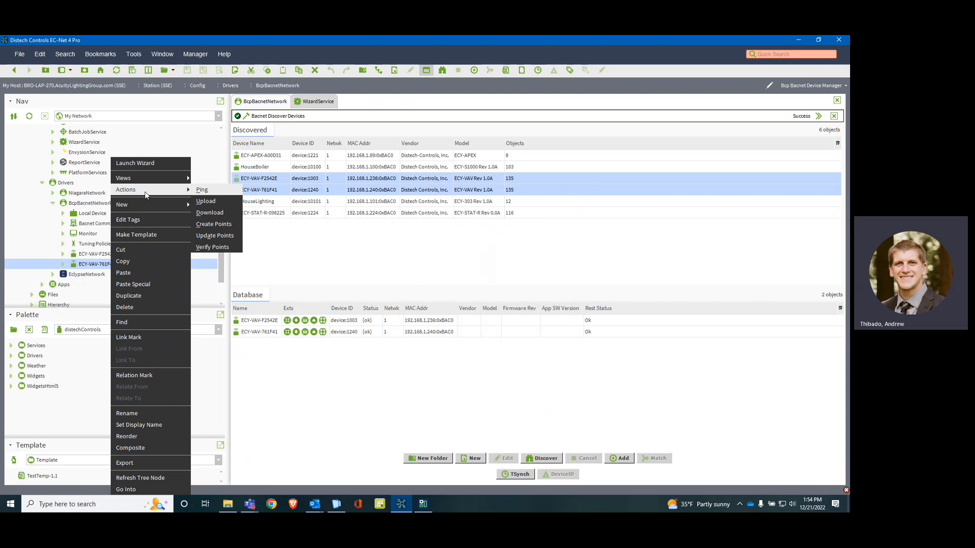
{"action": "left_click", "coordinate": [211, 226]}
{"action": "left_click", "coordinate": [412, 284]}
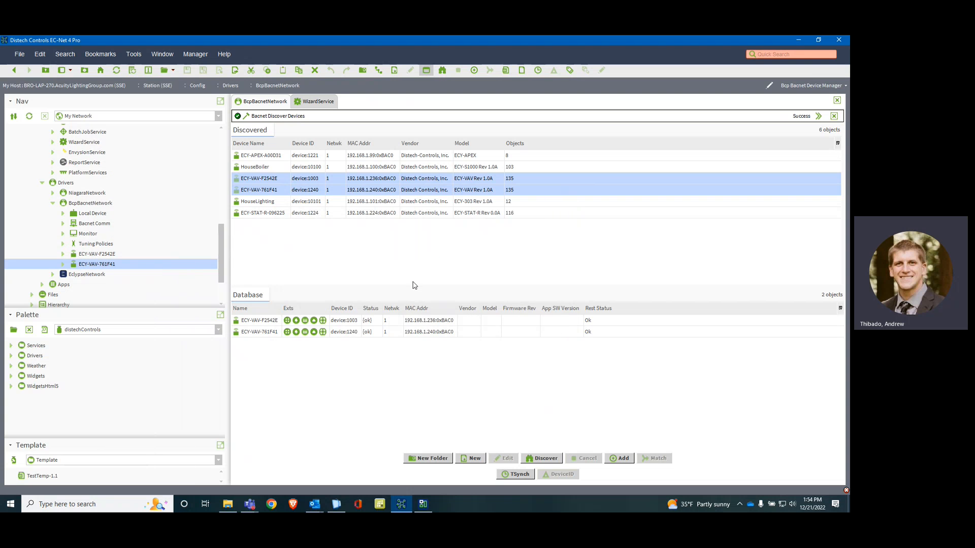
{"action": "left_click", "coordinate": [424, 327]}
Step: Find and open the dcCommissioning palette by filtering the available palettes with "dcc"
{"action": "left_click", "coordinate": [217, 331]}
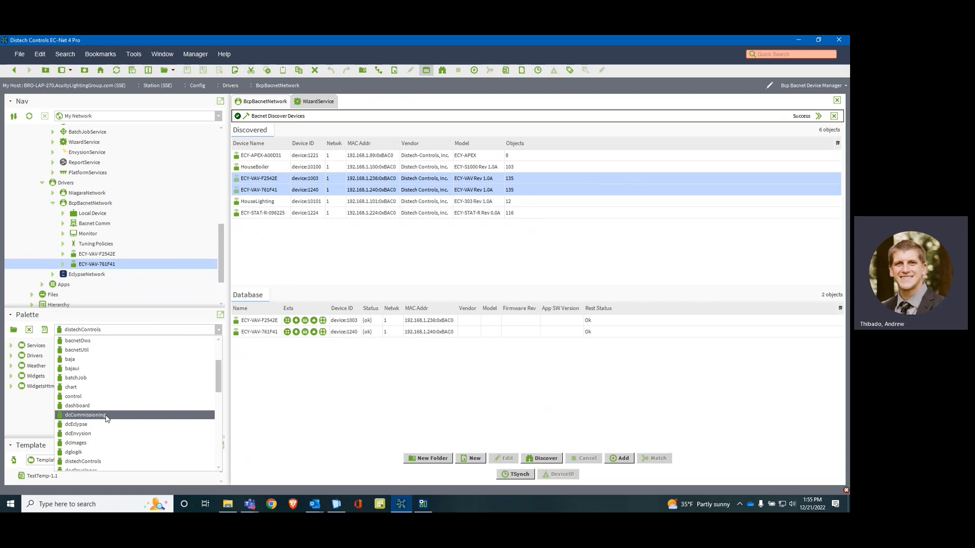
{"action": "left_click", "coordinate": [15, 331]}
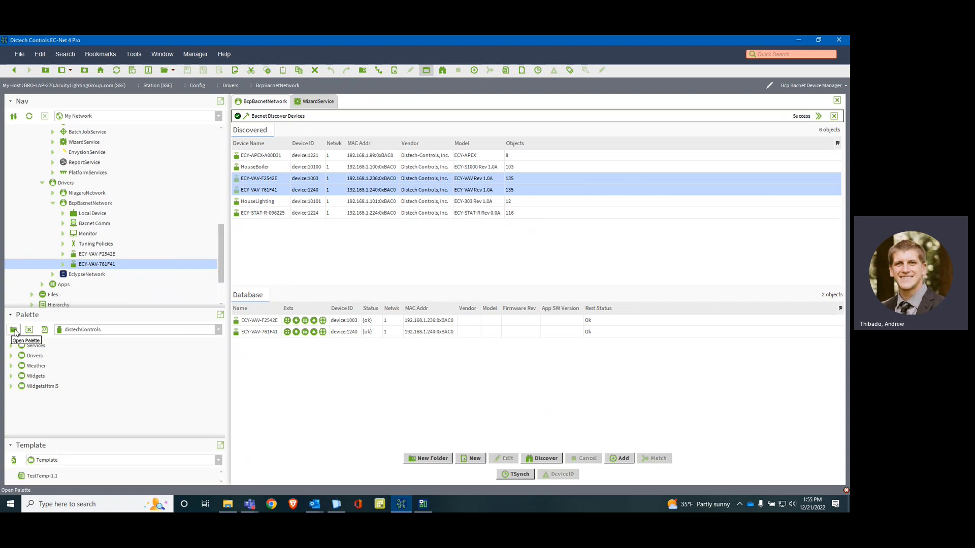
{"action": "left_click", "coordinate": [14, 331]}
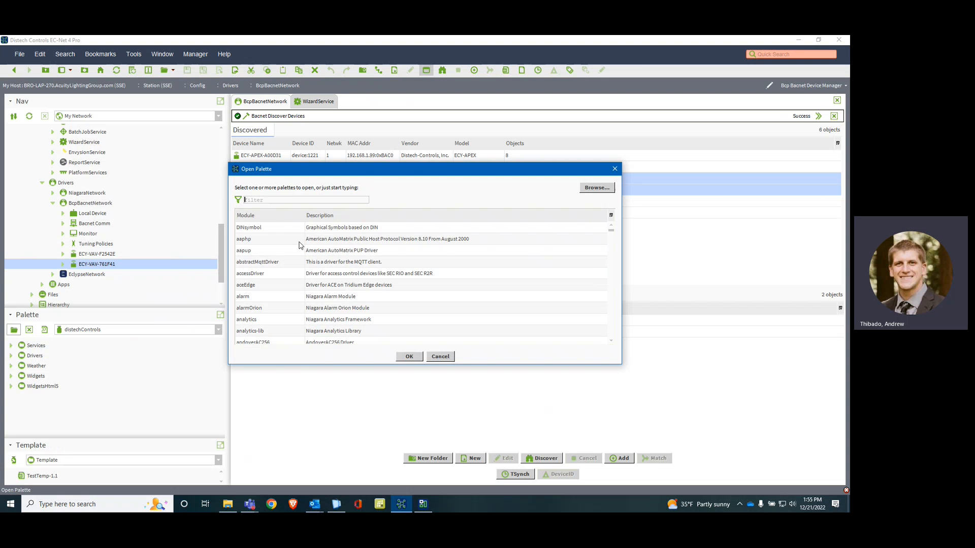
{"action": "type", "text": "dcc"}
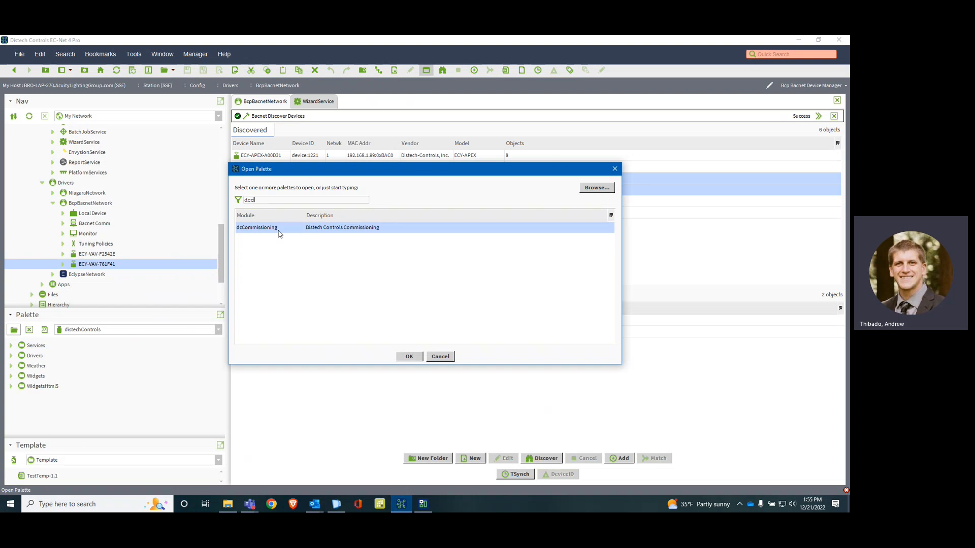
{"action": "left_click", "coordinate": [418, 356]}
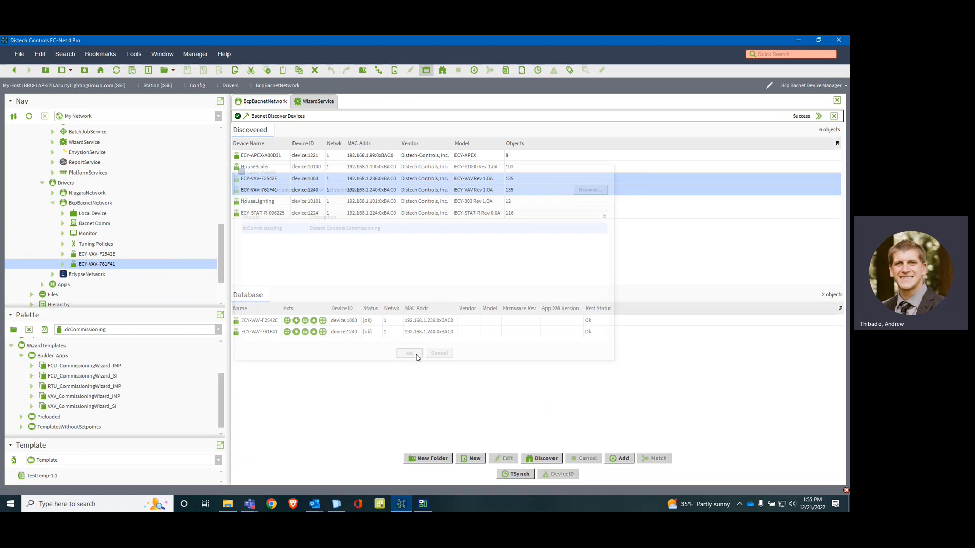
Step: Open the Distech Controls Software Center, show all files, and list those for the EC-Net Platform
{"action": "left_click", "coordinate": [739, 501]}
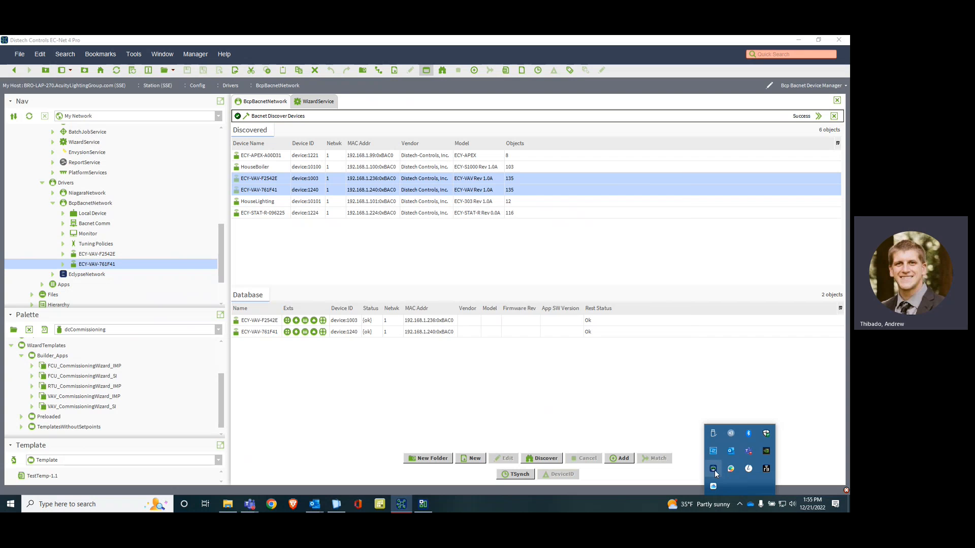
{"action": "left_click", "coordinate": [713, 469]}
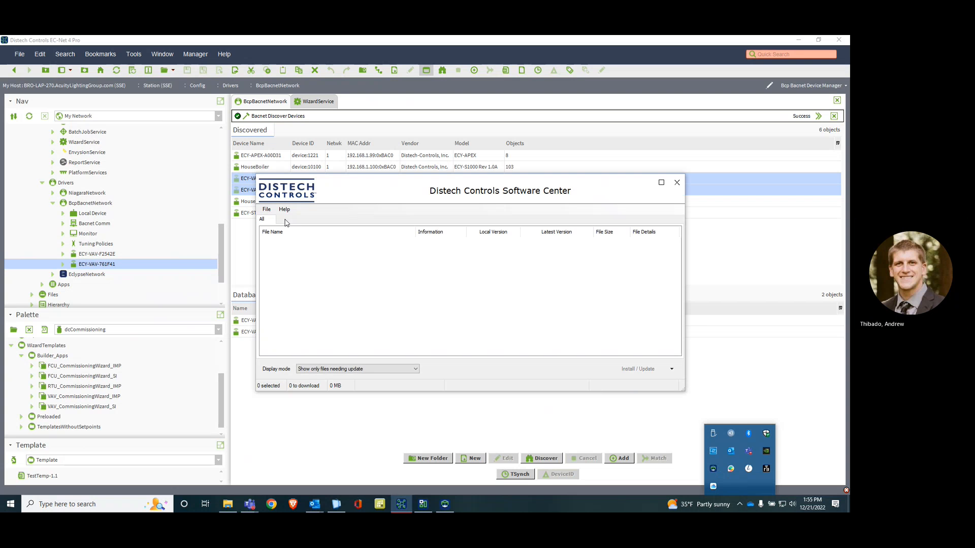
{"action": "left_click", "coordinate": [386, 366]}
{"action": "left_click", "coordinate": [348, 387]}
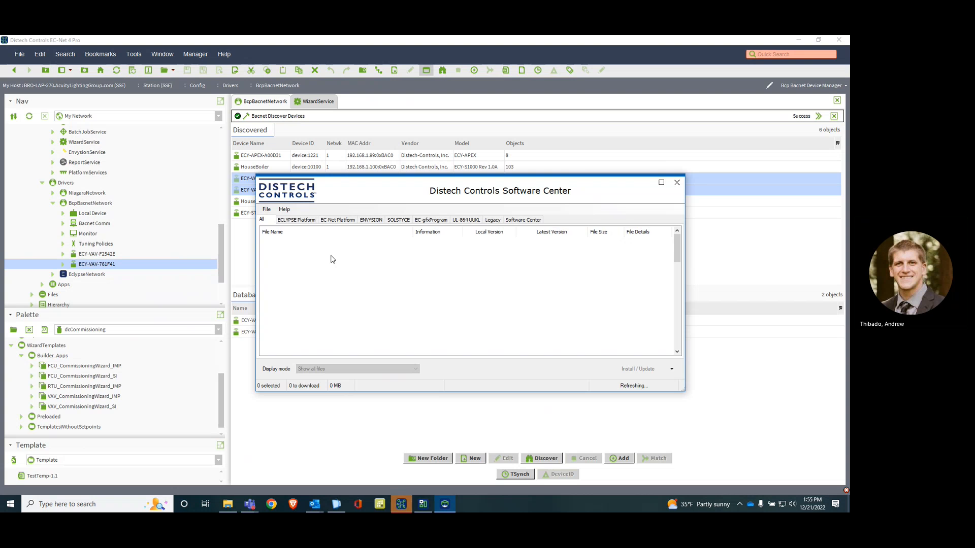
{"action": "left_click", "coordinate": [337, 221]}
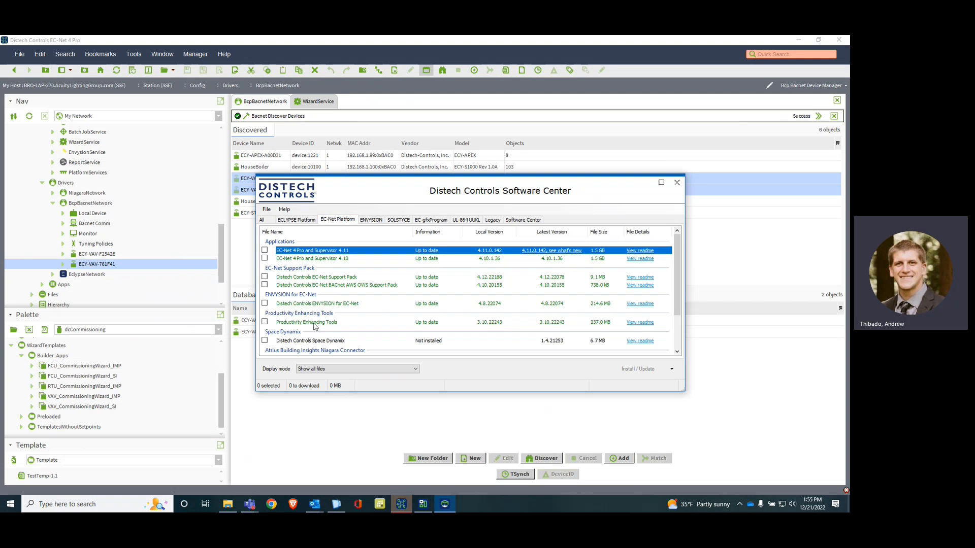
Step: View the Productivity Enhancing Tools readme, highlight ECLYPSE Commissioning Solution in its package contents, and close the readme and the Software Center
{"action": "left_click", "coordinate": [648, 323]}
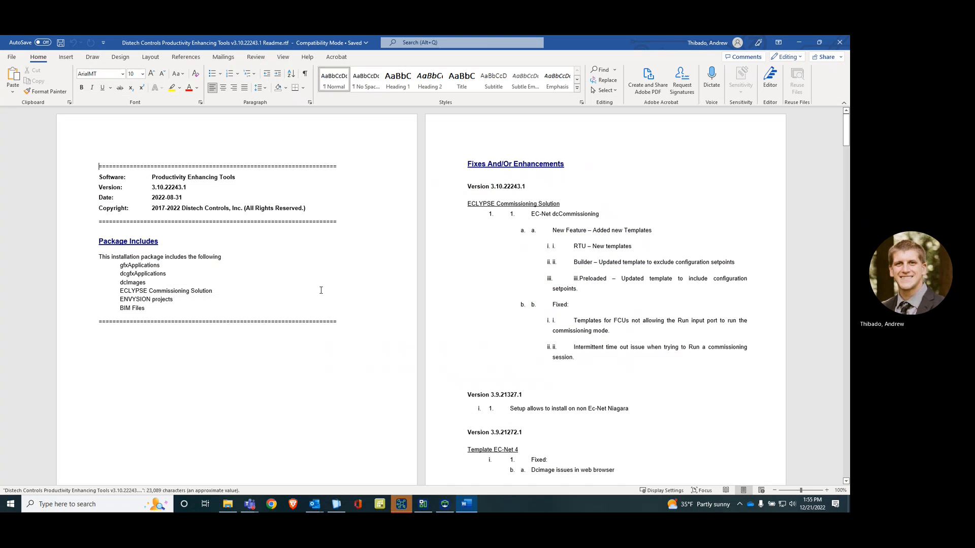
{"action": "left_click_drag", "start_coordinate": [216, 290], "coordinate": [107, 292]}
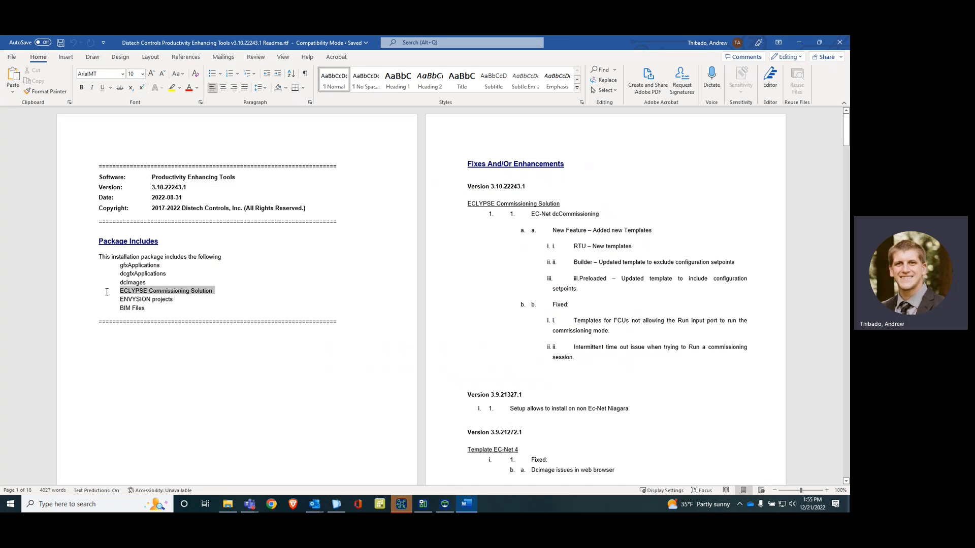
{"action": "left_click", "coordinate": [203, 321]}
{"action": "left_click", "coordinate": [839, 43]}
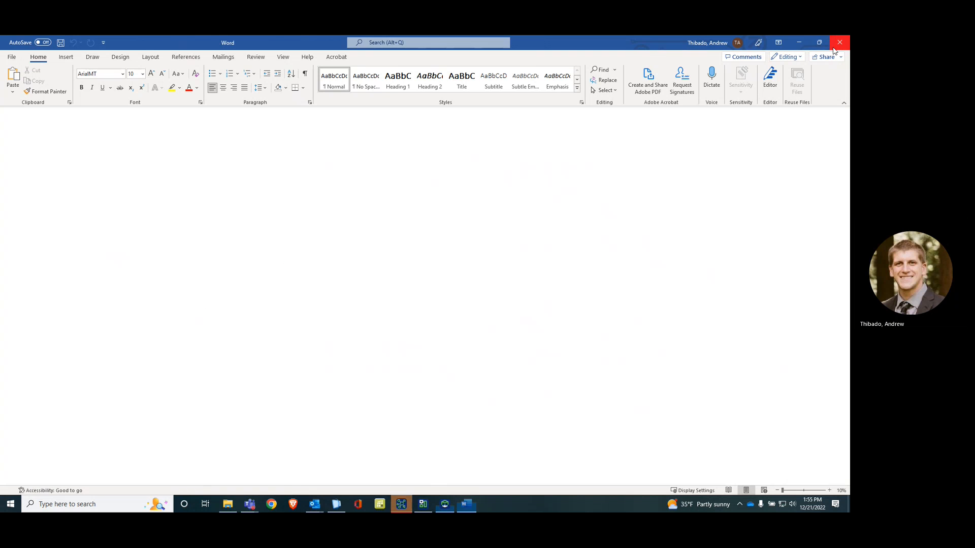
{"action": "left_click", "coordinate": [676, 186]}
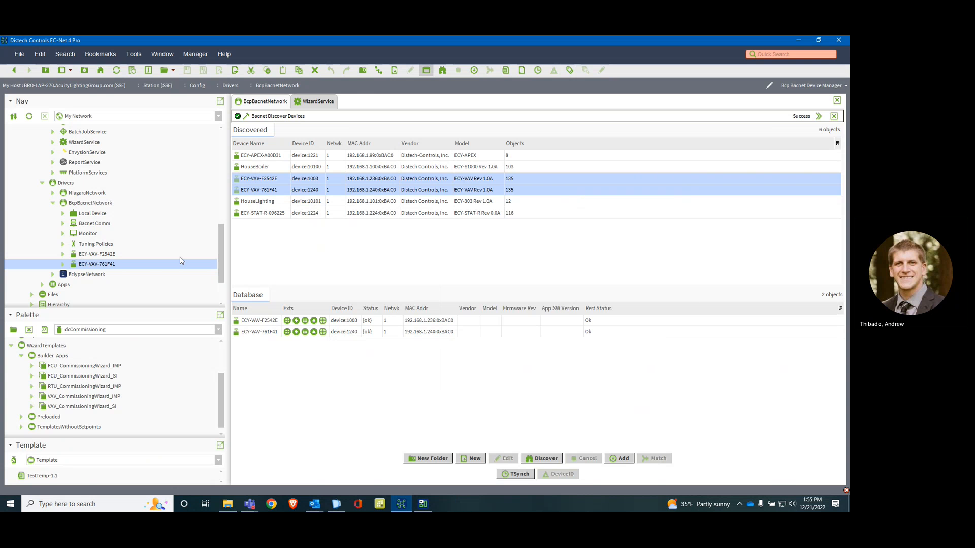
Step: Add the VAV_CommissioningWizard_IMP template from Builder_Apps to BcpBacnetNetwork, keeping its default name
{"action": "scroll", "coordinate": [127, 290], "scroll_direction": "down", "scroll_amount": 1}
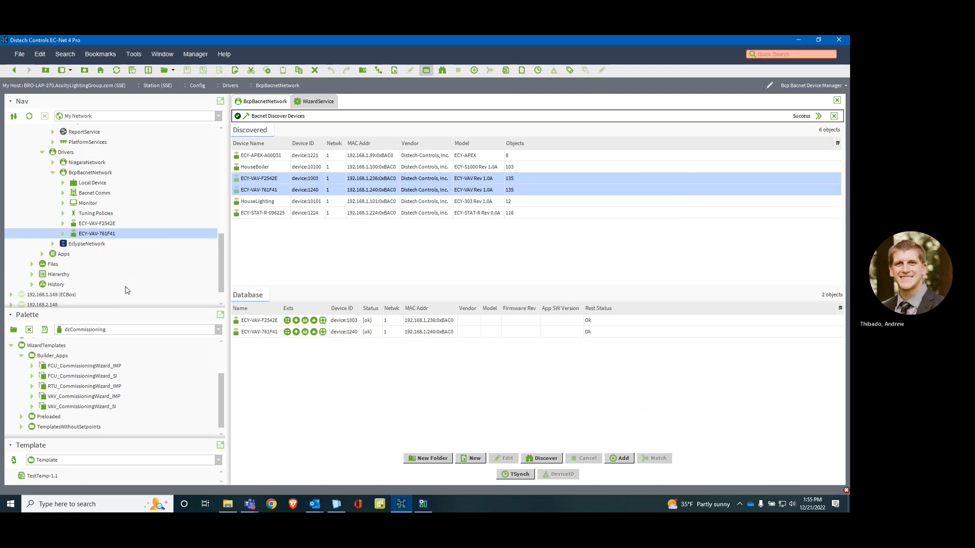
{"action": "left_click", "coordinate": [22, 356]}
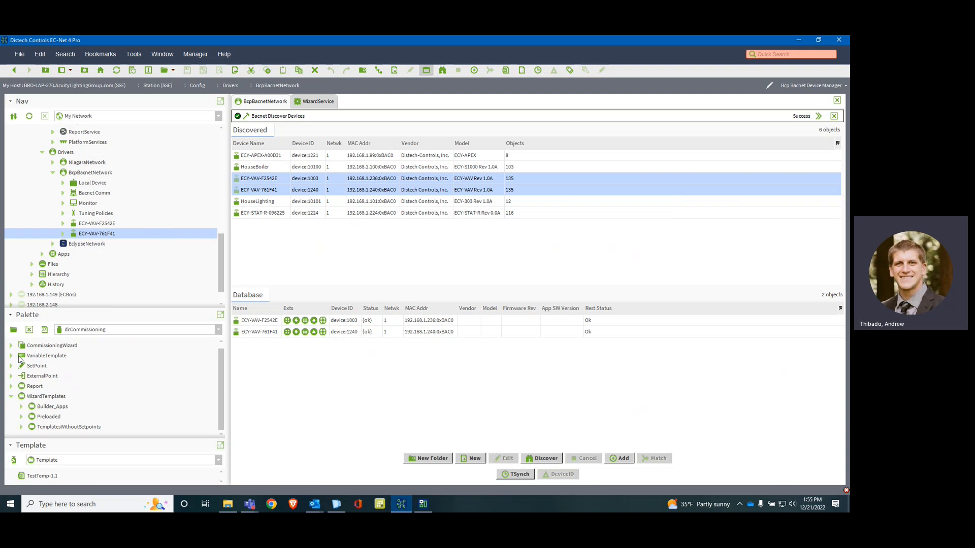
{"action": "left_click", "coordinate": [10, 396]}
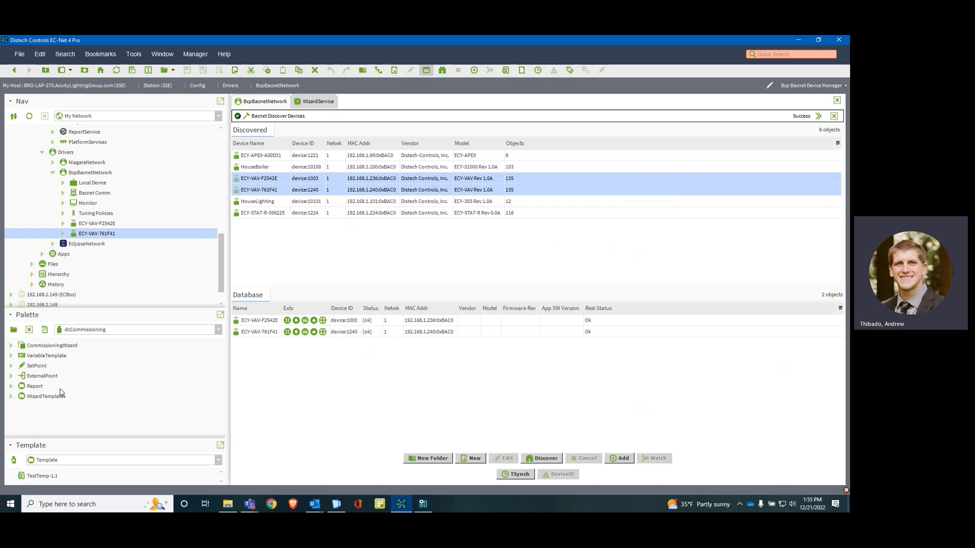
{"action": "left_click", "coordinate": [12, 397]}
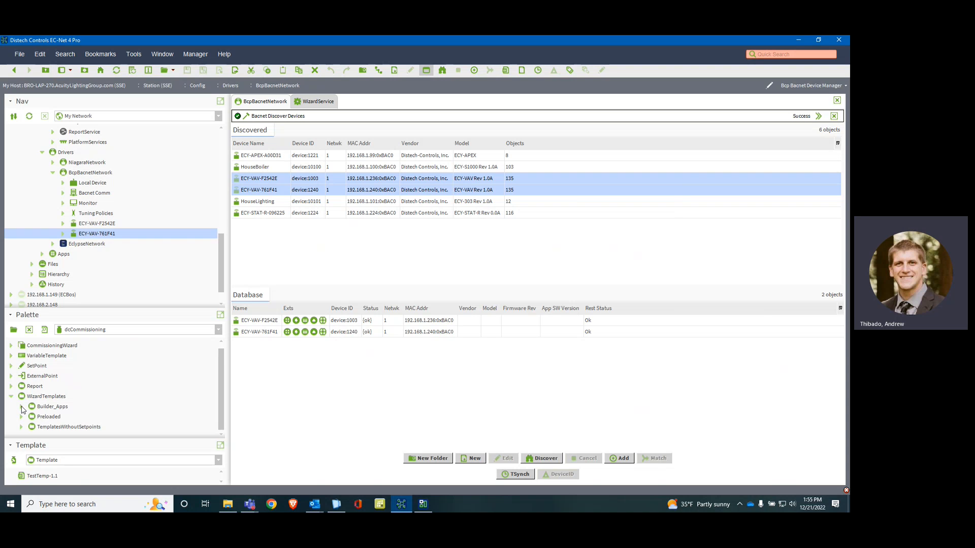
{"action": "left_click", "coordinate": [21, 407]}
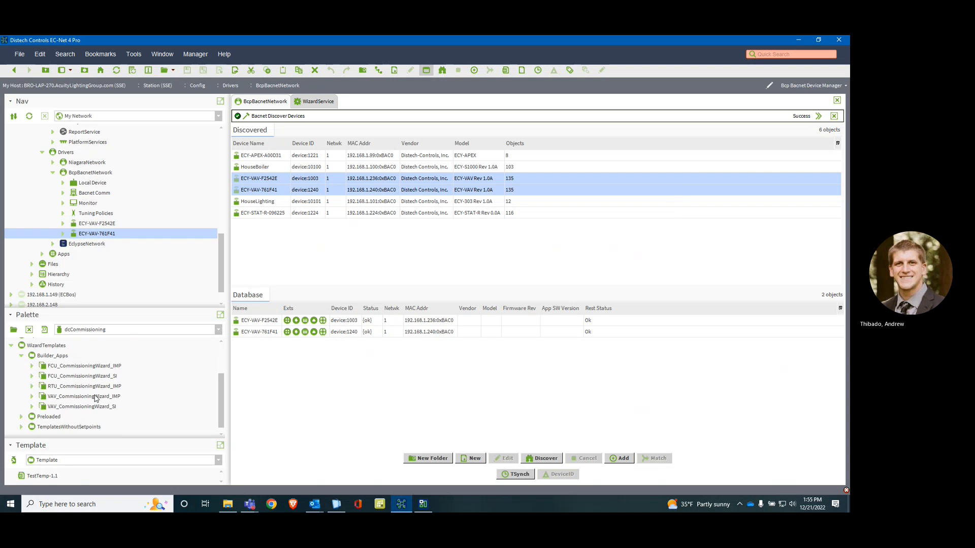
{"action": "left_click_drag", "start_coordinate": [69, 398], "coordinate": [82, 189]}
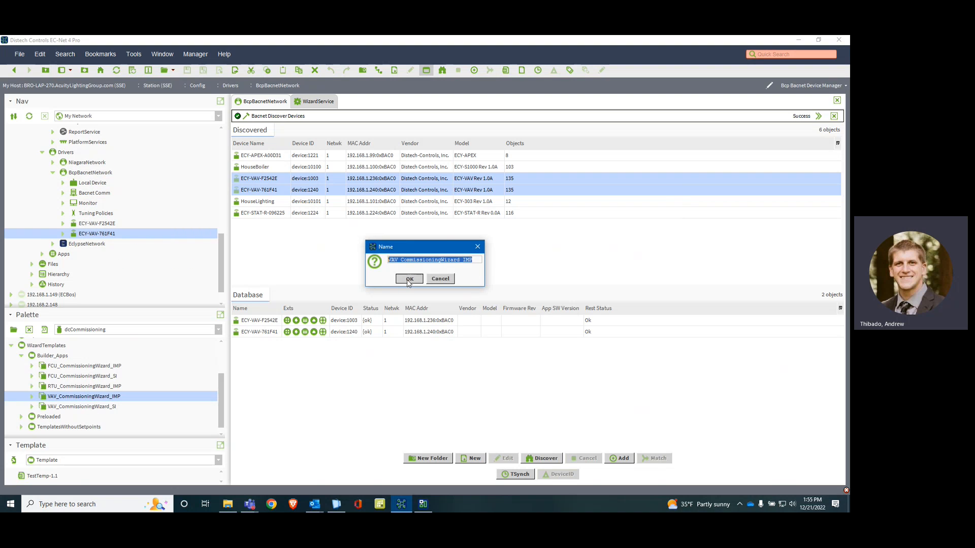
{"action": "left_click", "coordinate": [409, 280]}
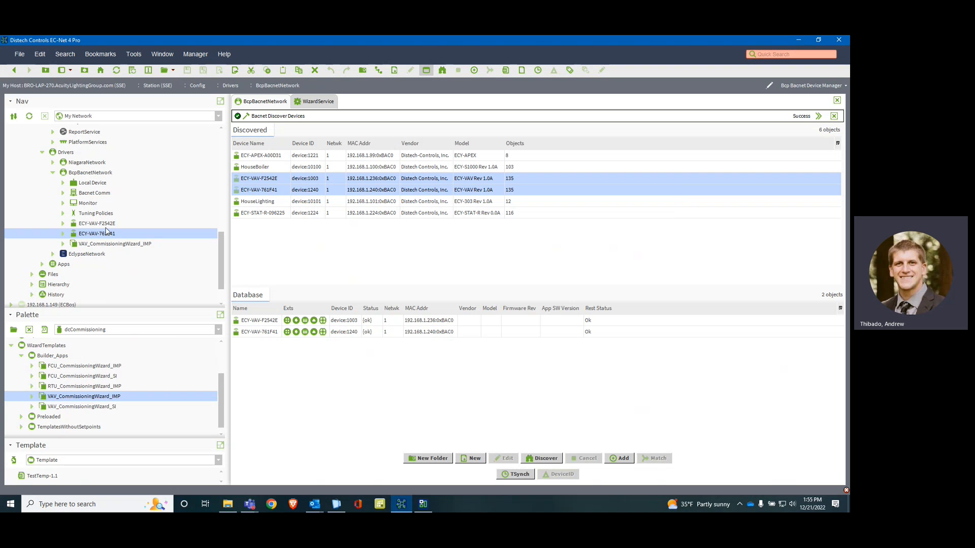
Step: Enter the synchronized password in the Settings of VAV_CommissioningWizard_IMP and save it
{"action": "left_click", "coordinate": [63, 244]}
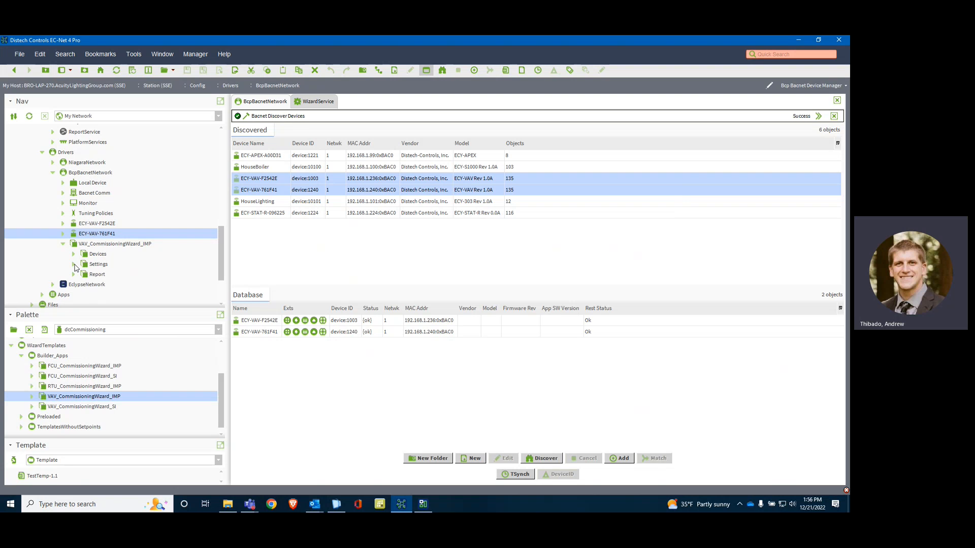
{"action": "left_click", "coordinate": [74, 265]}
{"action": "double_click", "coordinate": [104, 274]}
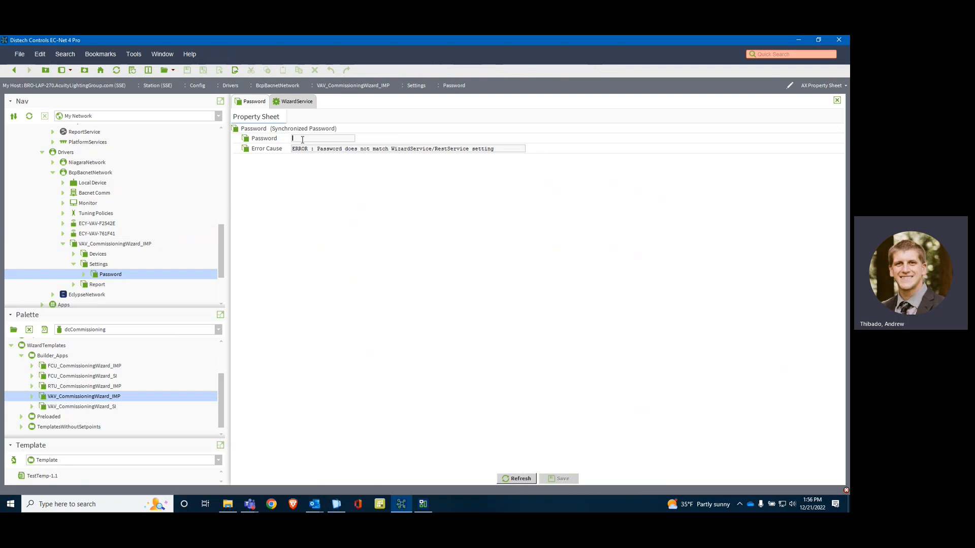
{"action": "type", "text": "***"}
{"action": "key", "text": "ctrl+s"}
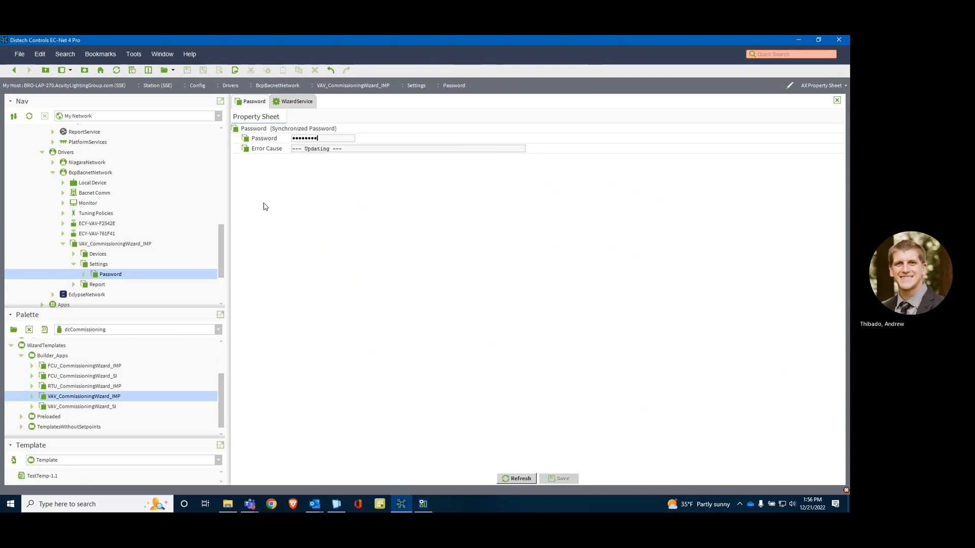
Step: Discover devices in the commissioning wizard's Devices folder and add both ECY-VAV-F2542E and ECY-VAV-761F41 with default properties
{"action": "double_click", "coordinate": [98, 255]}
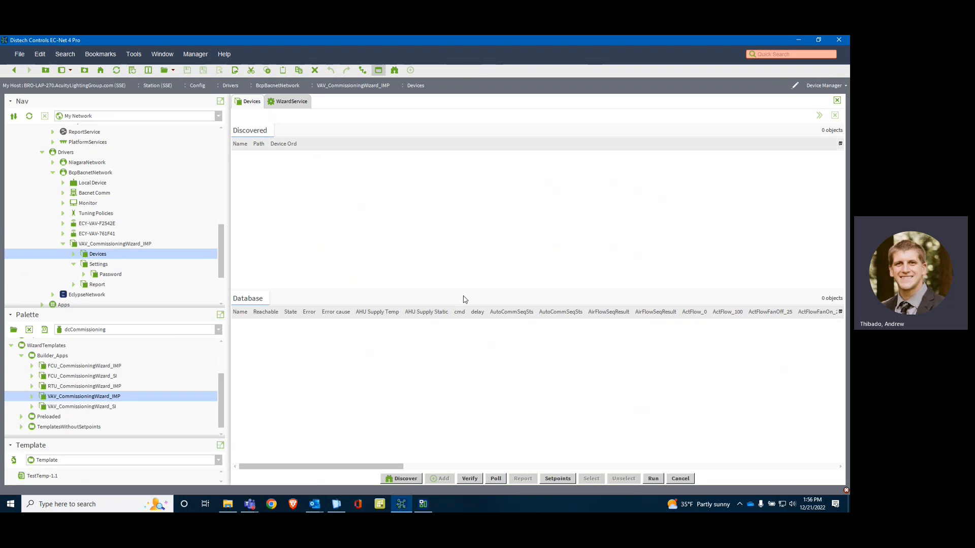
{"action": "left_click", "coordinate": [406, 479]}
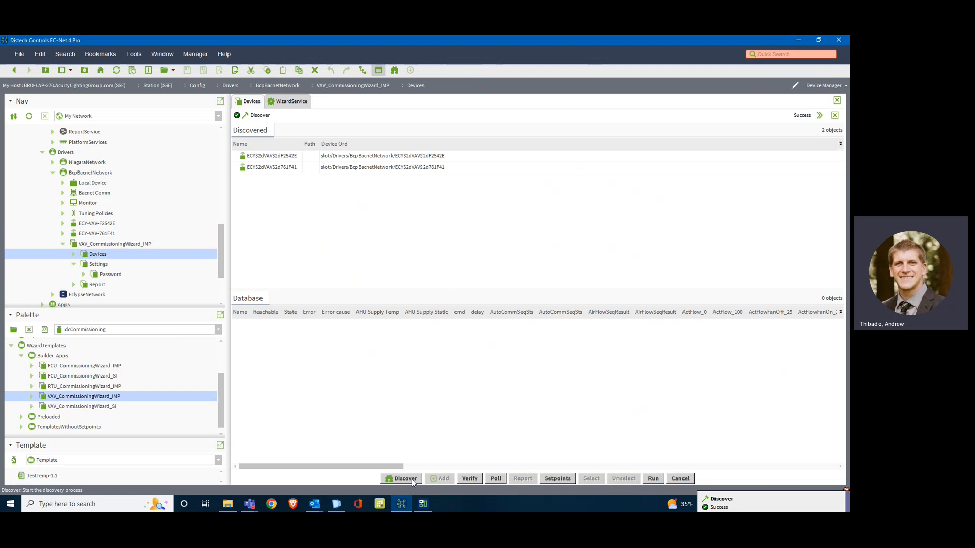
{"action": "left_click", "coordinate": [274, 167]}
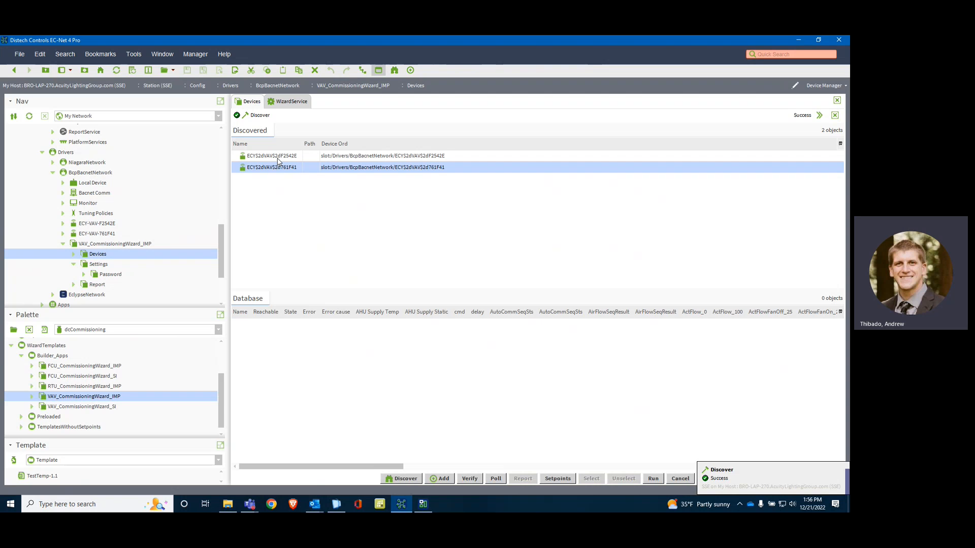
{"action": "left_click", "coordinate": [275, 157], "text": "shift"}
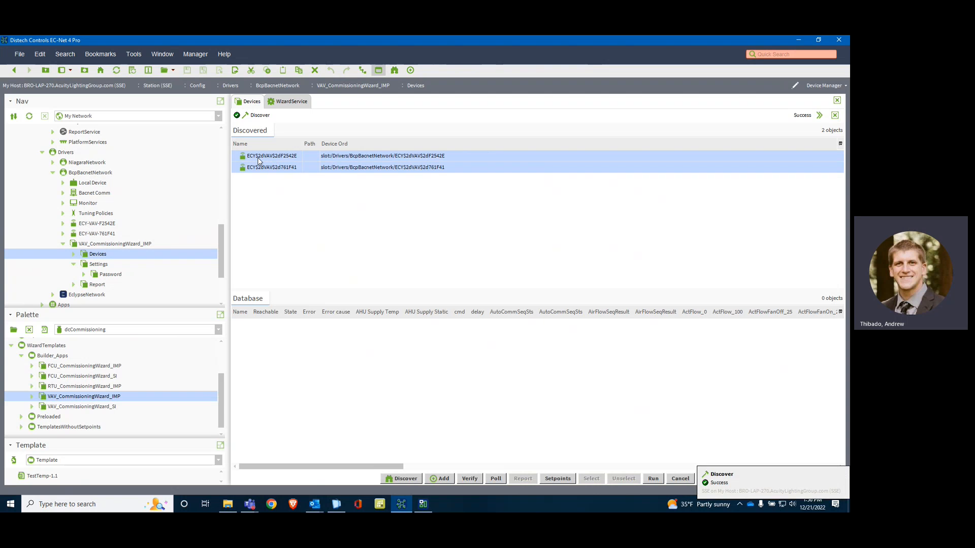
{"action": "left_click_drag", "start_coordinate": [259, 160], "coordinate": [343, 355]}
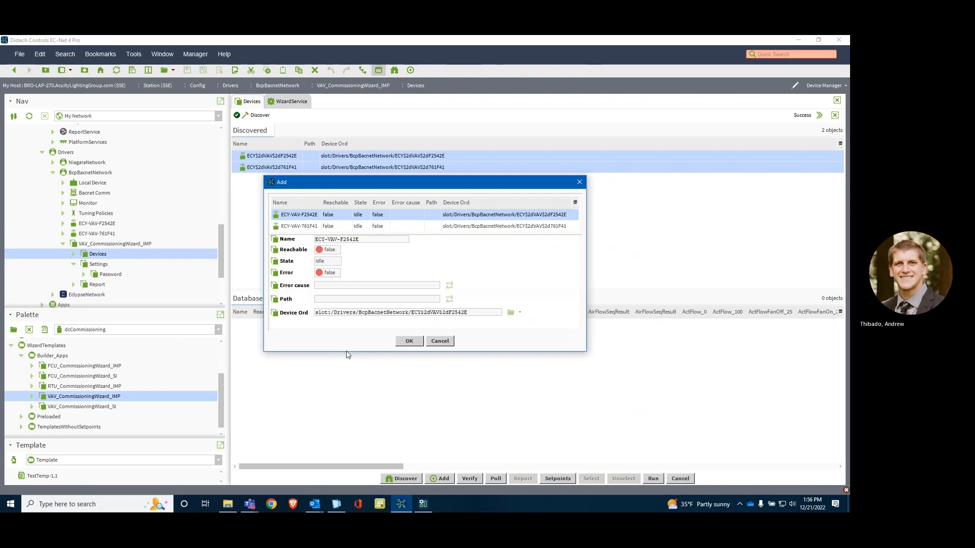
{"action": "left_click", "coordinate": [409, 340]}
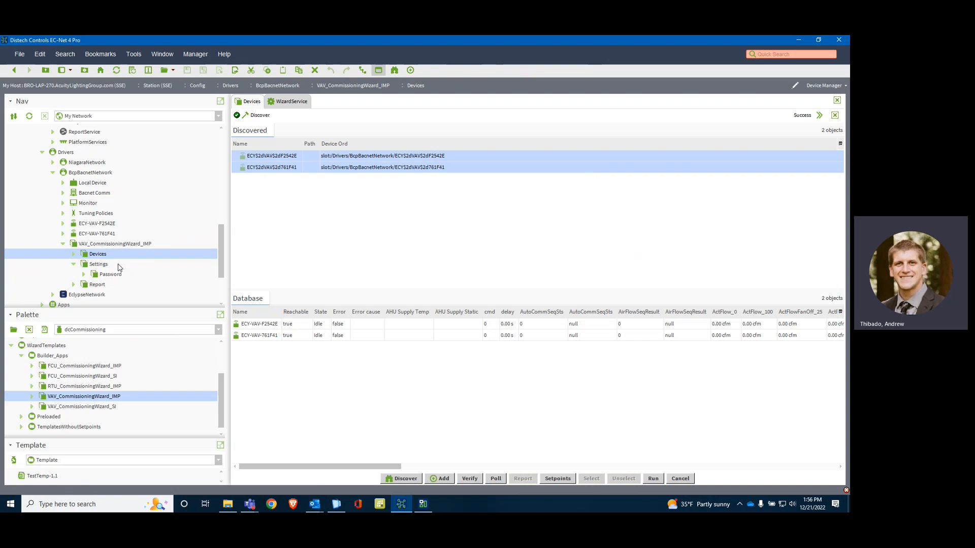
Step: Export the setpoint configuration of the wizard's Devices folder to the C: drive as setPointConfig.csv
{"action": "right_click", "coordinate": [93, 254]}
{"action": "left_click", "coordinate": [133, 154]}
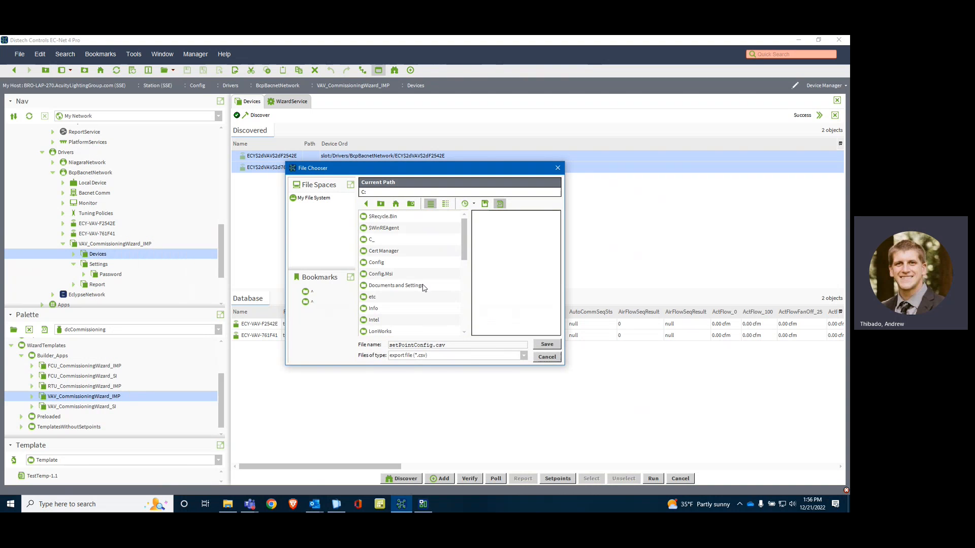
{"action": "scroll", "coordinate": [436, 297], "scroll_direction": "down", "scroll_amount": 2}
{"action": "left_click", "coordinate": [547, 345]}
{"action": "left_click", "coordinate": [398, 281]}
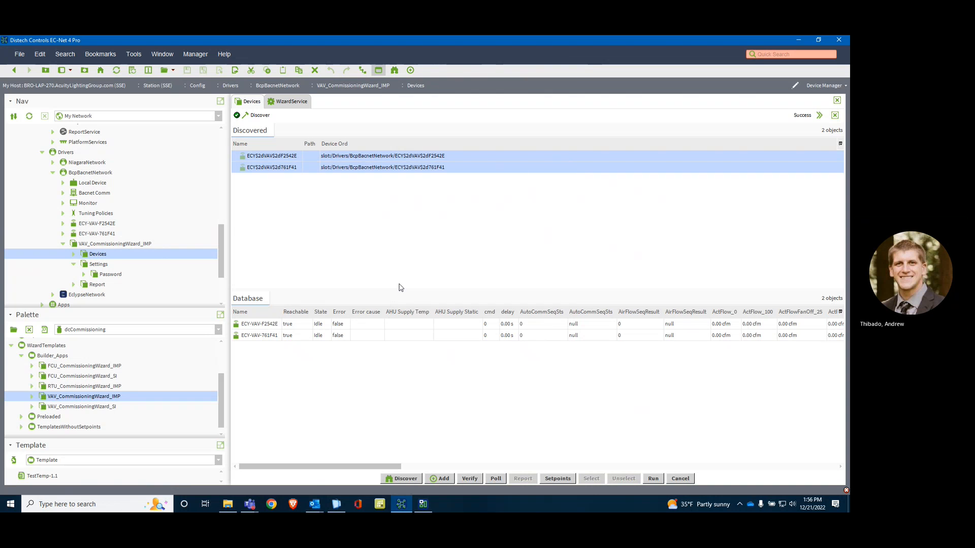
Step: Switch to File Explorer, open setPointConfig.csv from the C: drive in Excel, and move its window into view over EC-Net
{"action": "left_click", "coordinate": [234, 505]}
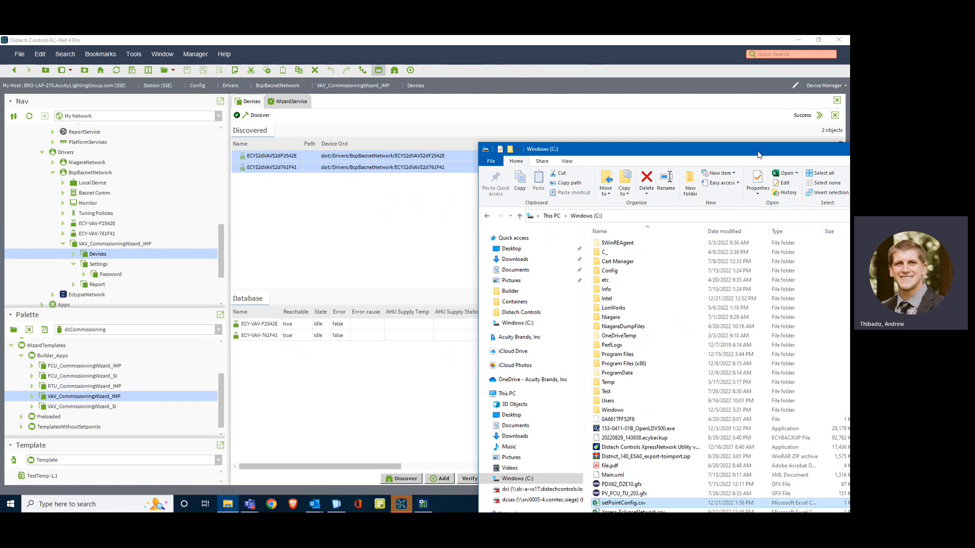
{"action": "left_click_drag", "start_coordinate": [759, 155], "coordinate": [484, 63]}
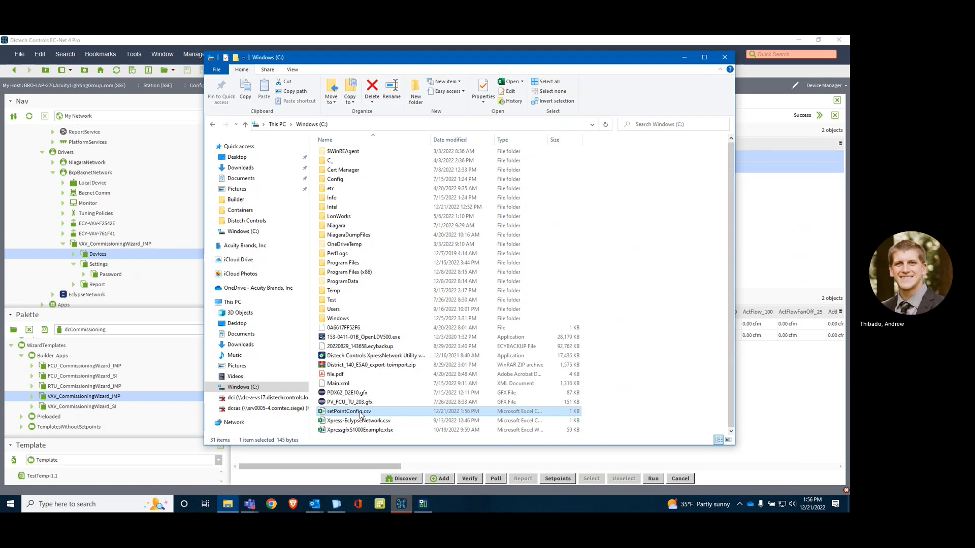
{"action": "left_click", "coordinate": [684, 57]}
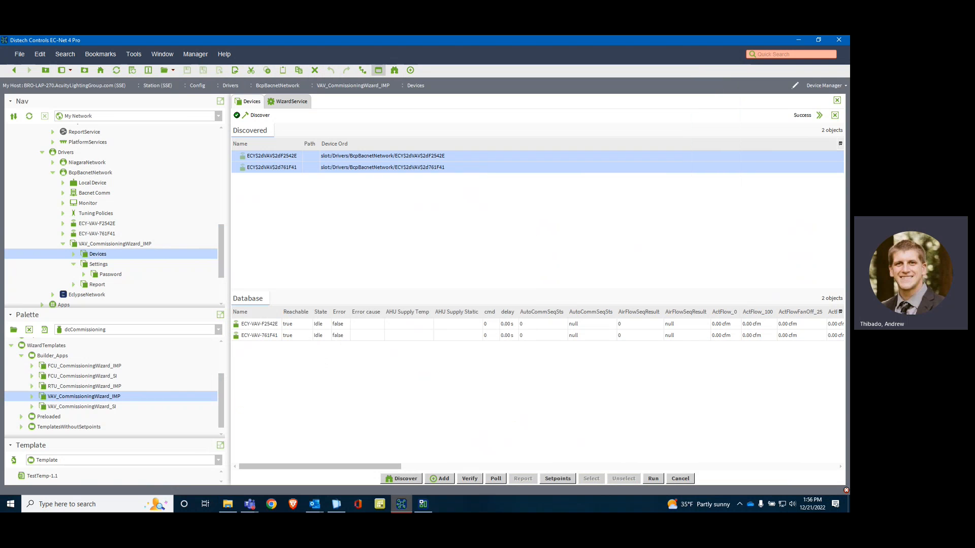
{"action": "left_click_drag", "start_coordinate": [849, 350], "coordinate": [681, 318]}
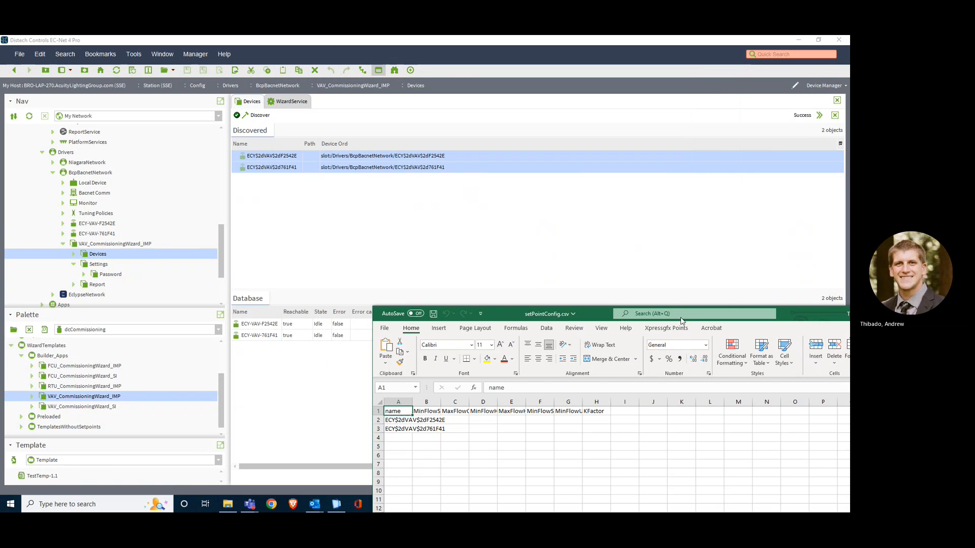
Step: Maximize the setPointConfig.csv window and fit the widths of columns A through G to their contents
{"action": "double_click", "coordinate": [681, 318]}
{"action": "double_click", "coordinate": [39, 131]}
{"action": "double_click", "coordinate": [103, 131]}
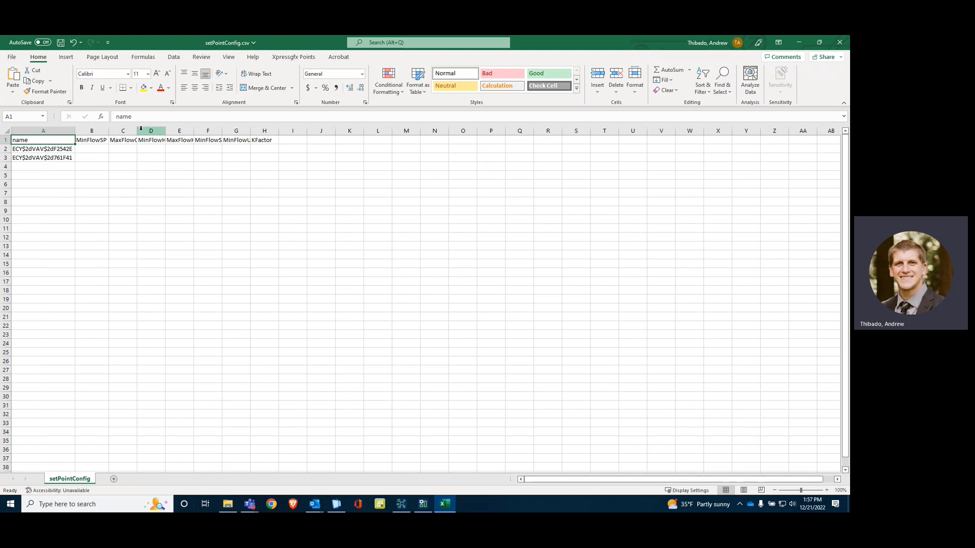
{"action": "double_click", "coordinate": [137, 131]}
{"action": "double_click", "coordinate": [185, 131]}
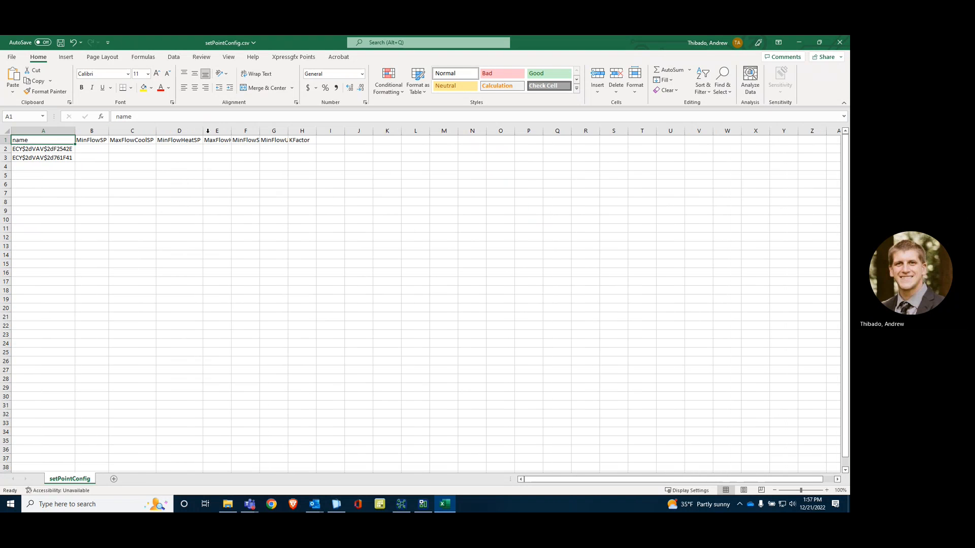
{"action": "double_click", "coordinate": [232, 131]}
{"action": "double_click", "coordinate": [280, 131]}
{"action": "double_click", "coordinate": [325, 131]}
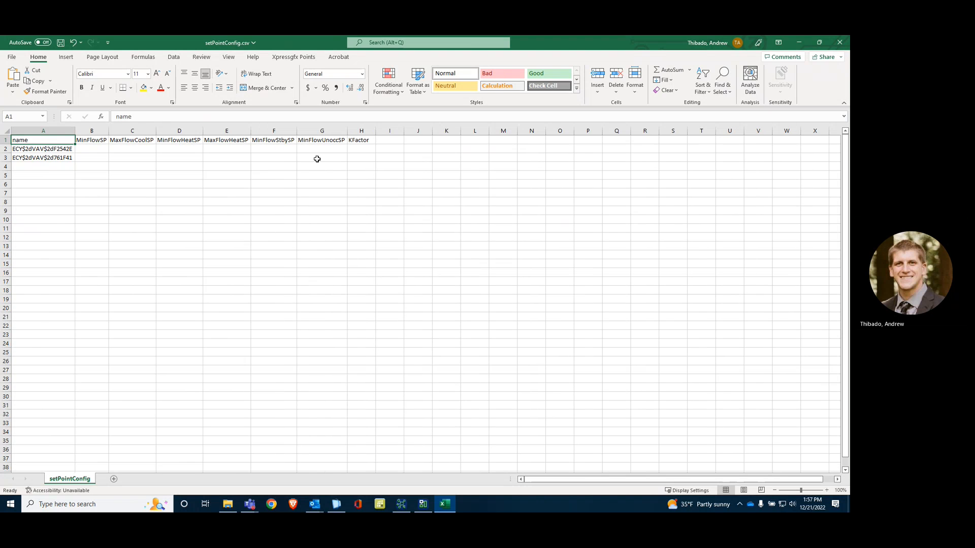
Step: For ECY-VAV-F2542E in row 2, enter MinFlowSP 100, MaxFlowCoolSP 500, MinFlowHeatSP 100 and MaxFlowHeatSP 300
{"action": "left_click", "coordinate": [97, 150]}
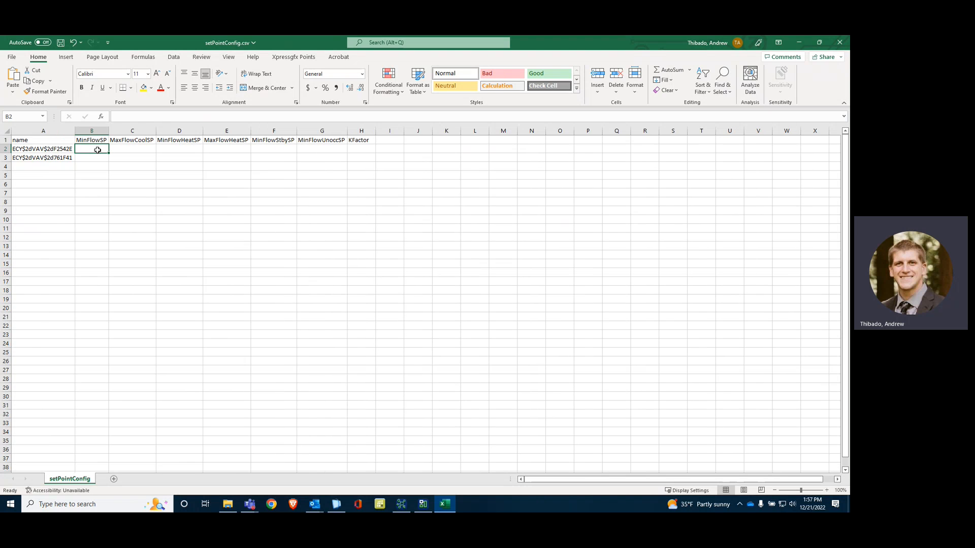
{"action": "type", "text": "100"}
{"action": "key", "text": "Tab"}
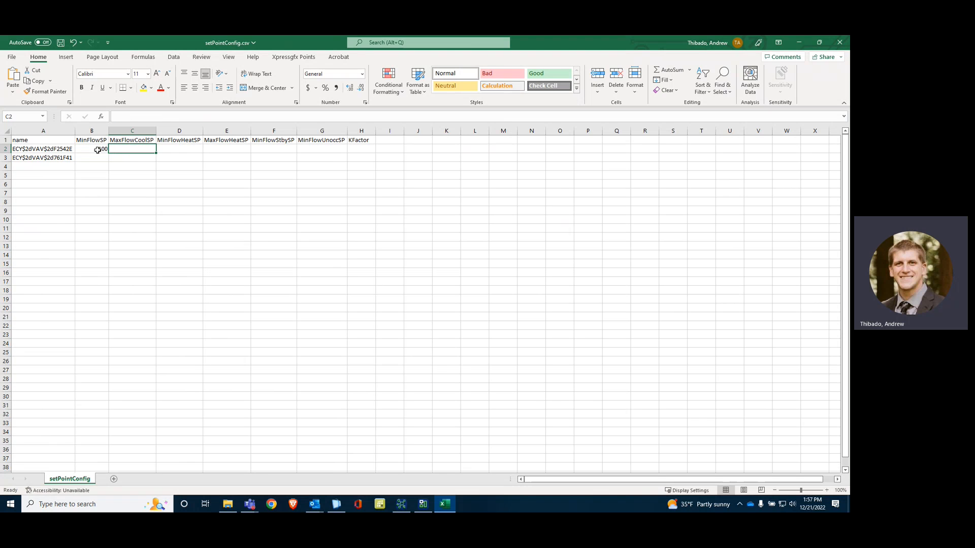
{"action": "type", "text": "500"}
{"action": "key", "text": "Tab"}
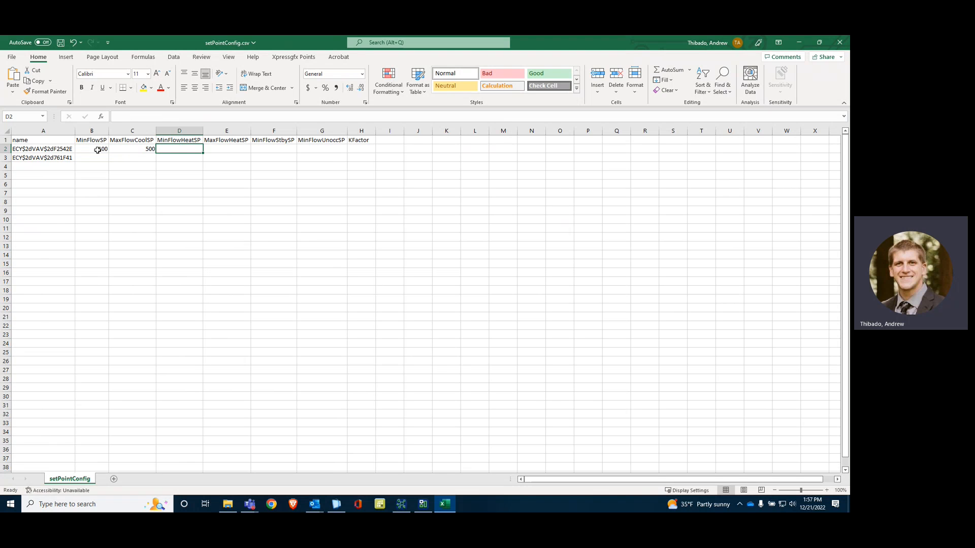
{"action": "type", "text": "100"}
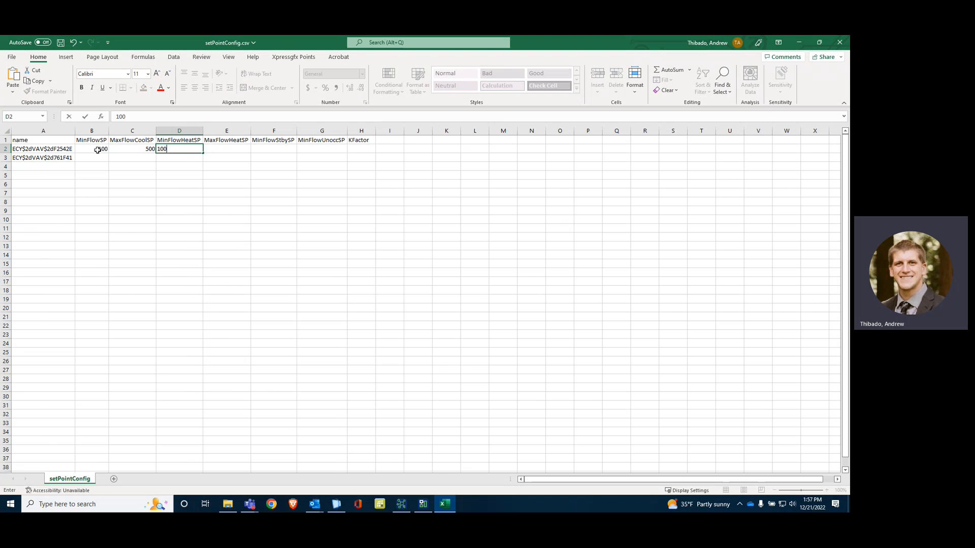
{"action": "key", "text": "Tab"}
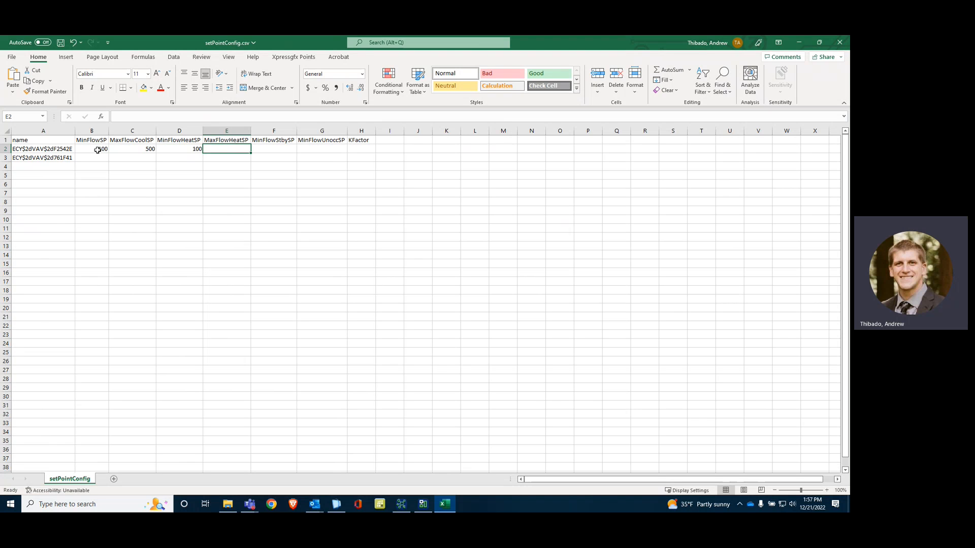
{"action": "type", "text": "300"}
{"action": "key", "text": "Tab"}
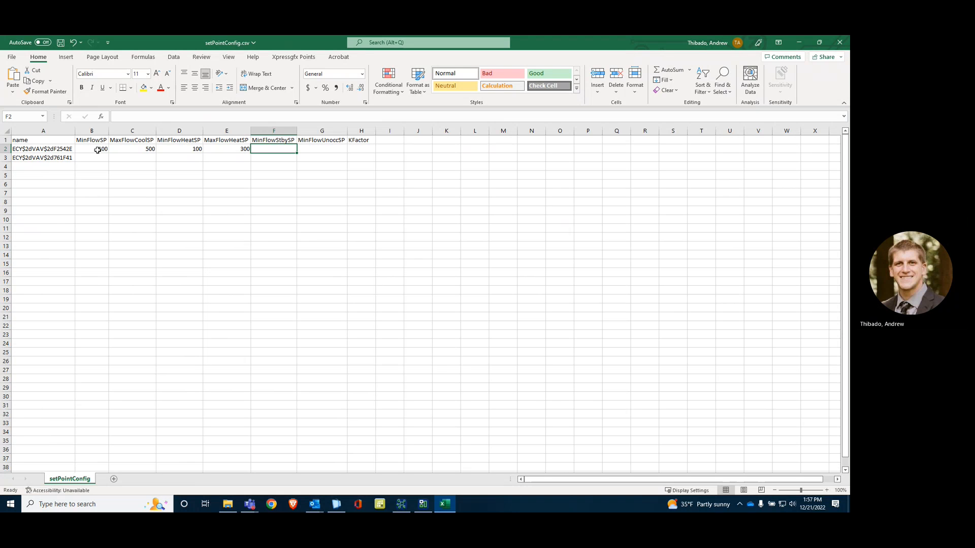
Step: Complete the ECY-VAV-F2542E row with MinFlowStbySP 50, MinFlowUnoccSP 0 and KFactor 800
{"action": "type", "text": "50"}
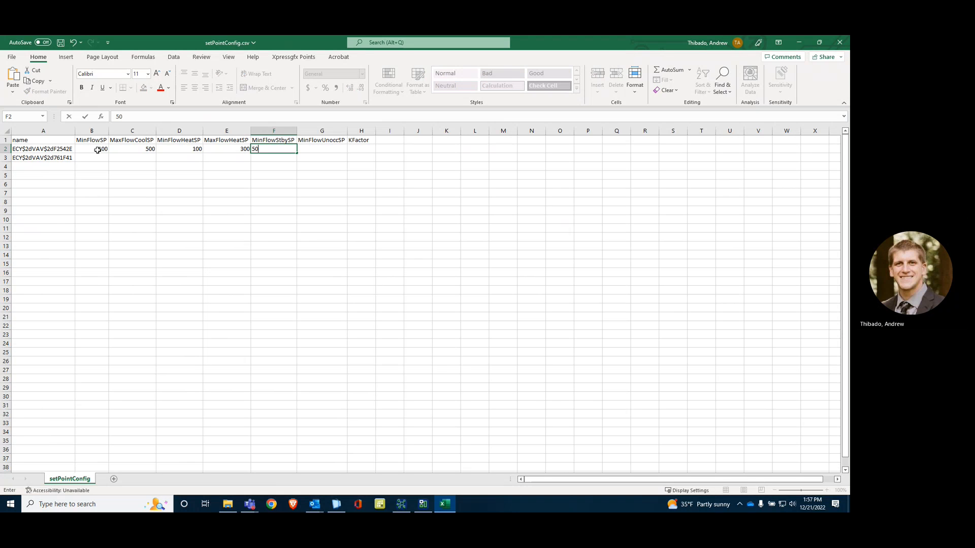
{"action": "key", "text": "Tab"}
{"action": "type", "text": "0"}
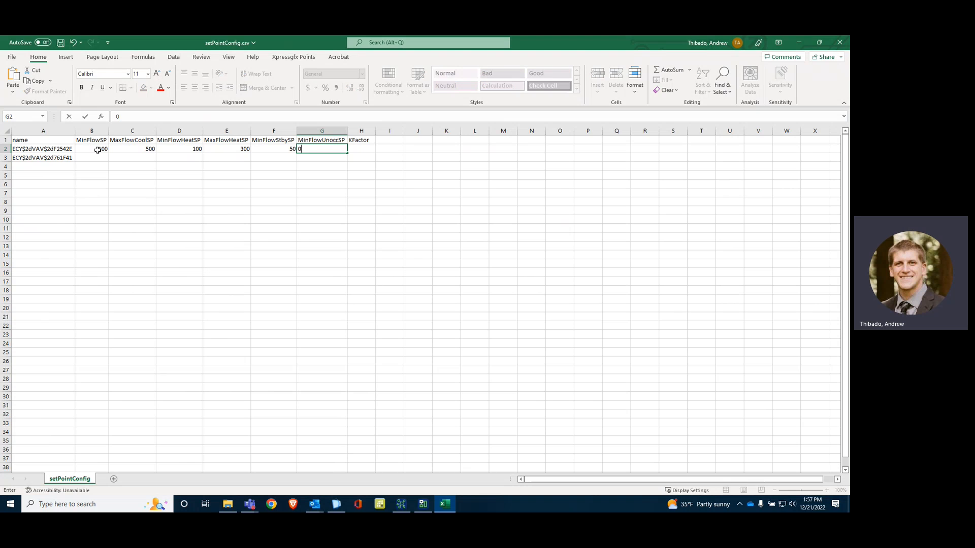
{"action": "key", "text": "Tab"}
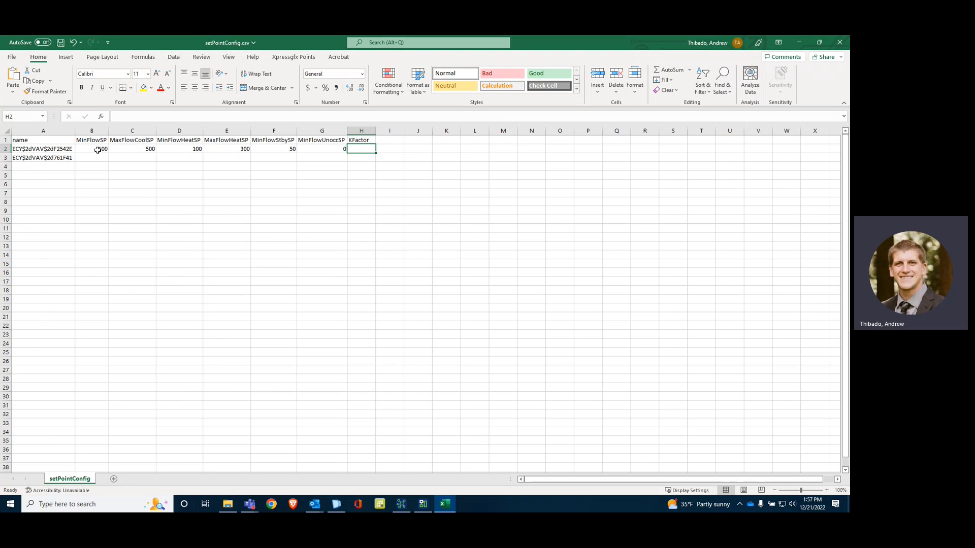
{"action": "type", "text": "800"}
Step: Copy the row 2 setpoints down to the ECY-VAV-761F41 row, and save and close setPointConfig.csv
{"action": "left_click_drag", "start_coordinate": [98, 150], "coordinate": [374, 159]}
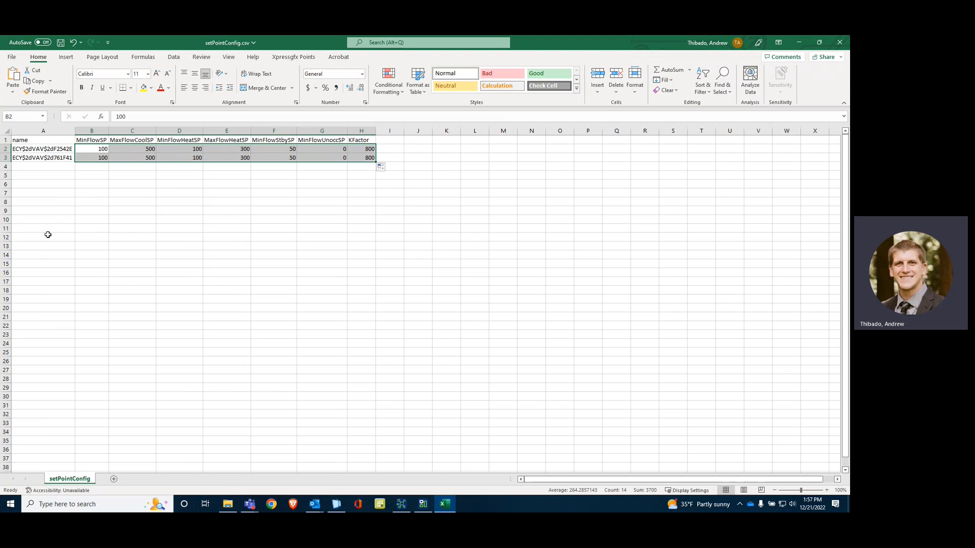
{"action": "left_click", "coordinate": [120, 244]}
{"action": "left_click", "coordinate": [61, 43]}
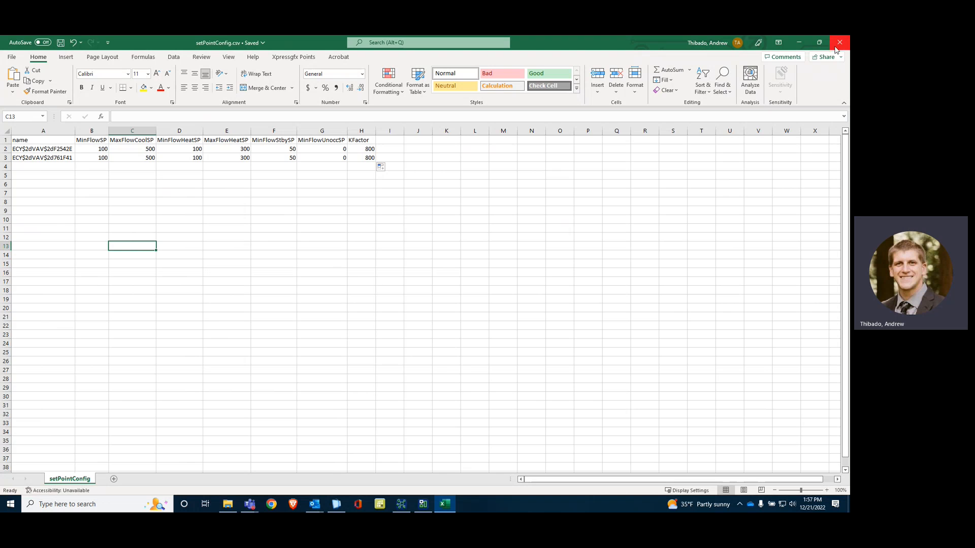
{"action": "left_click", "coordinate": [837, 47]}
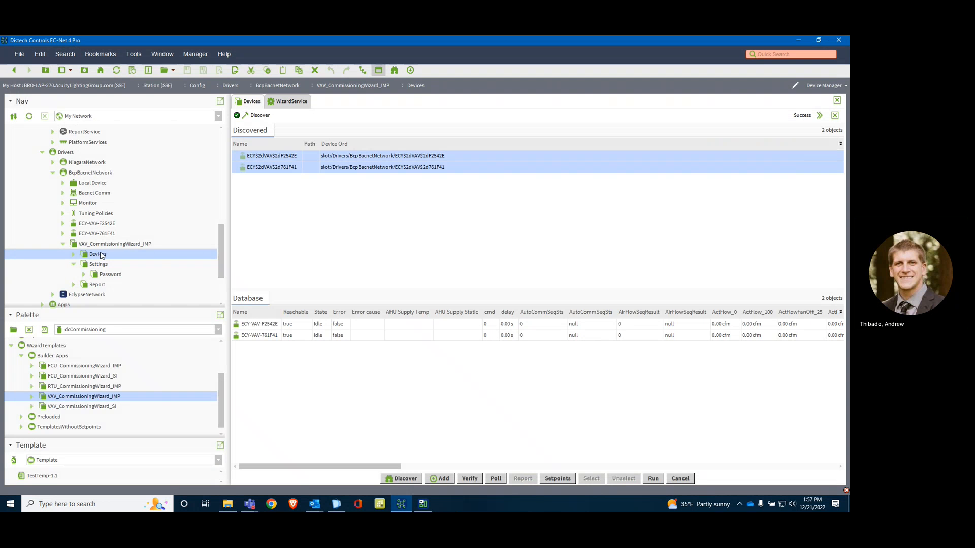
Step: Import setPointConfig.csv from the C: drive into the wizard's Devices folder and write its configuration setpoints to the devices
{"action": "right_click", "coordinate": [99, 255]}
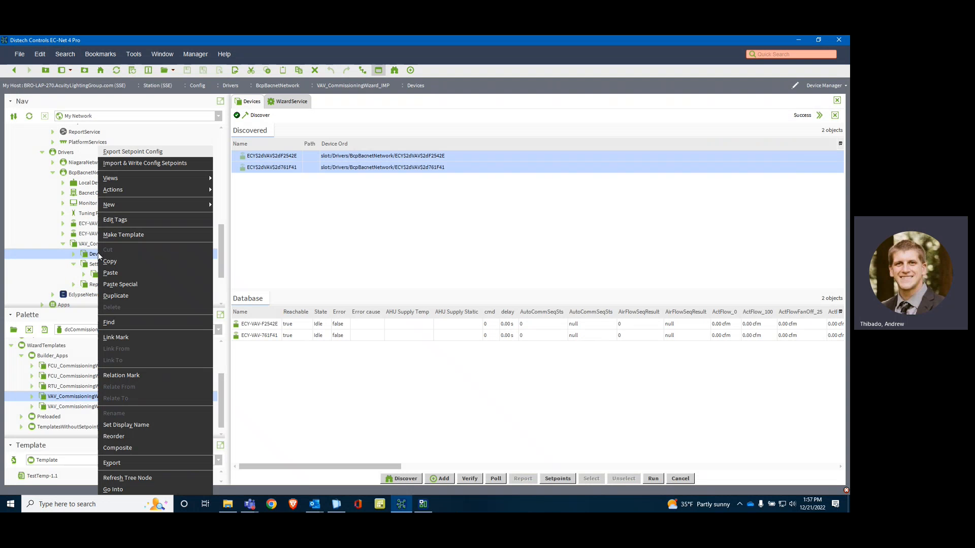
{"action": "left_click", "coordinate": [138, 164]}
{"action": "left_click", "coordinate": [354, 201]}
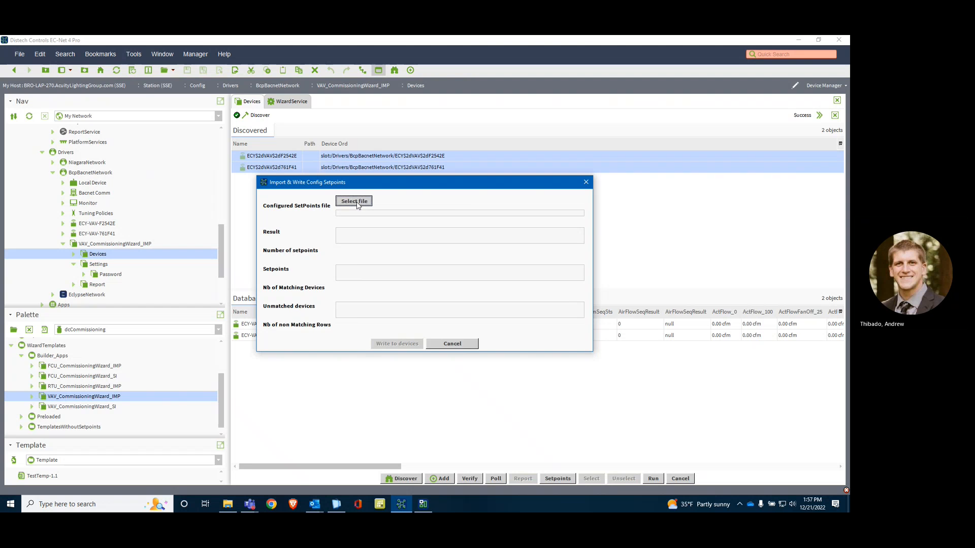
{"action": "scroll", "coordinate": [411, 295], "scroll_direction": "down", "scroll_amount": 3}
{"action": "scroll", "coordinate": [426, 322], "scroll_direction": "down", "scroll_amount": 2}
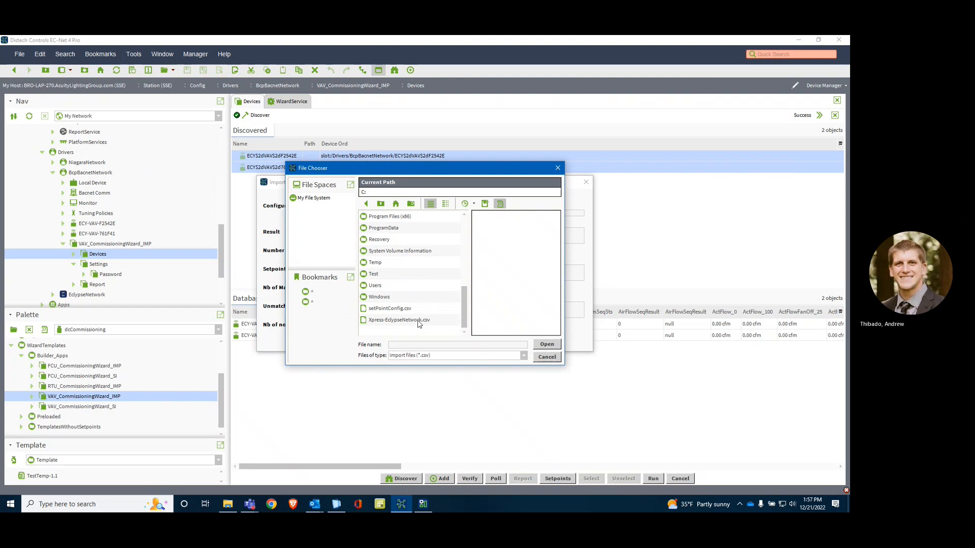
{"action": "left_click", "coordinate": [404, 309]}
{"action": "left_click", "coordinate": [547, 346]}
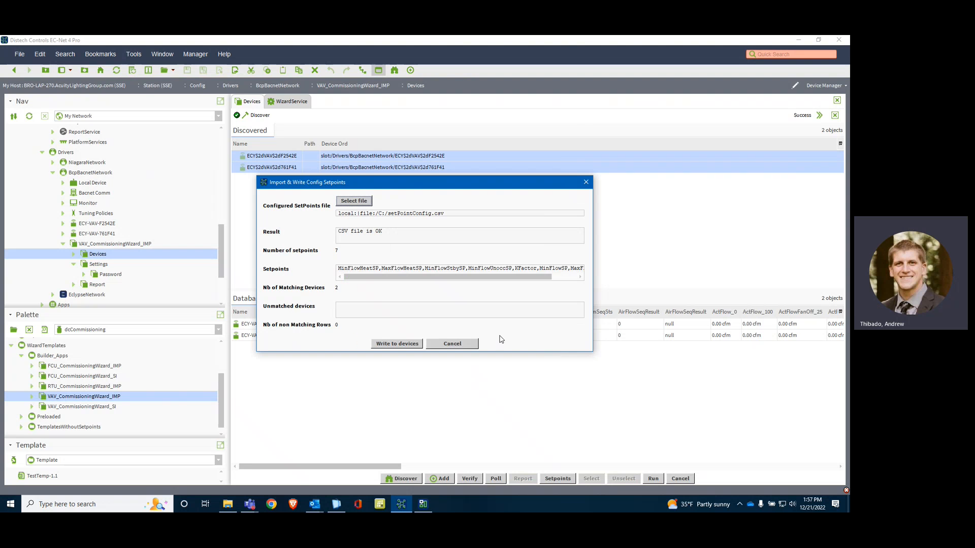
{"action": "left_click", "coordinate": [395, 343]}
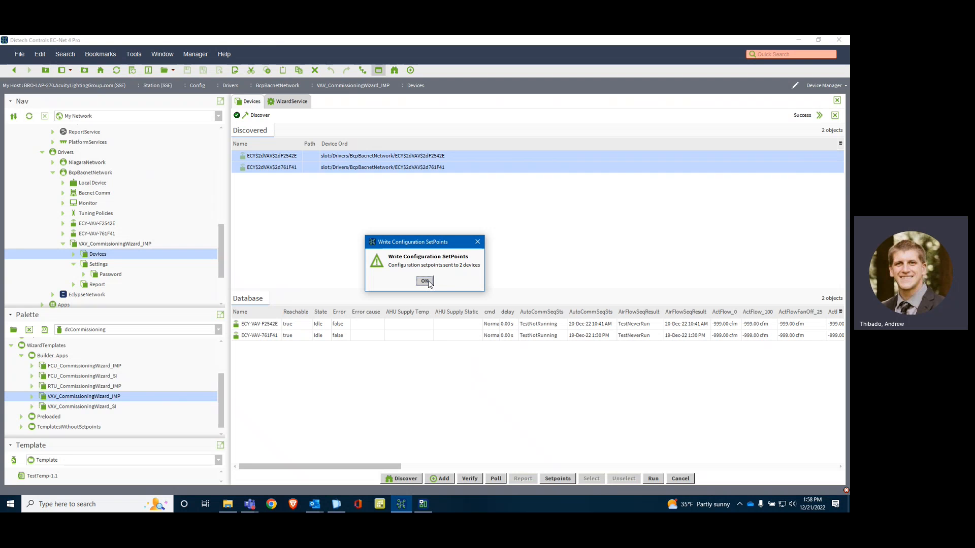
{"action": "left_click", "coordinate": [426, 281]}
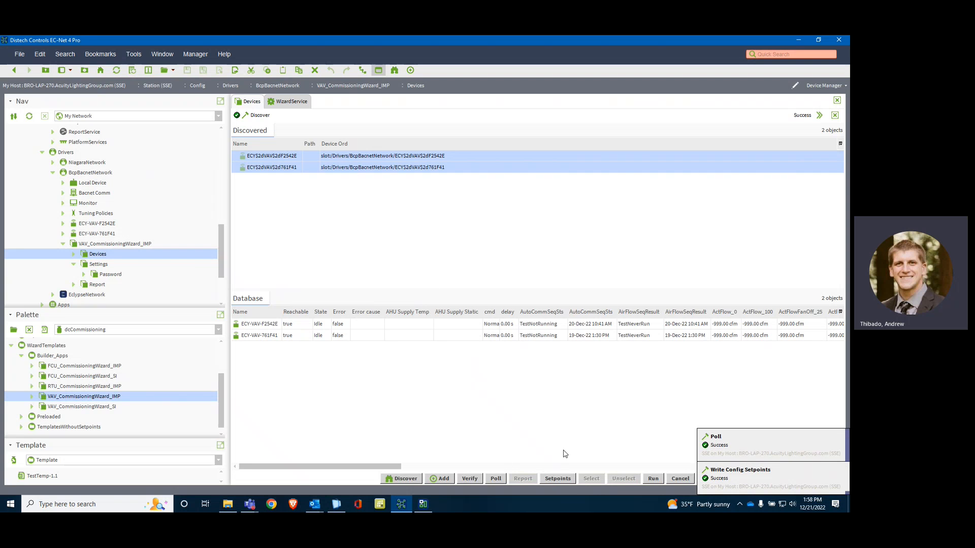
Step: Select both ECY-VAV controllers in the Database list and accept their test Setpoints with the existing values
{"action": "left_click", "coordinate": [313, 327]}
{"action": "left_click", "coordinate": [315, 337], "text": "shift"}
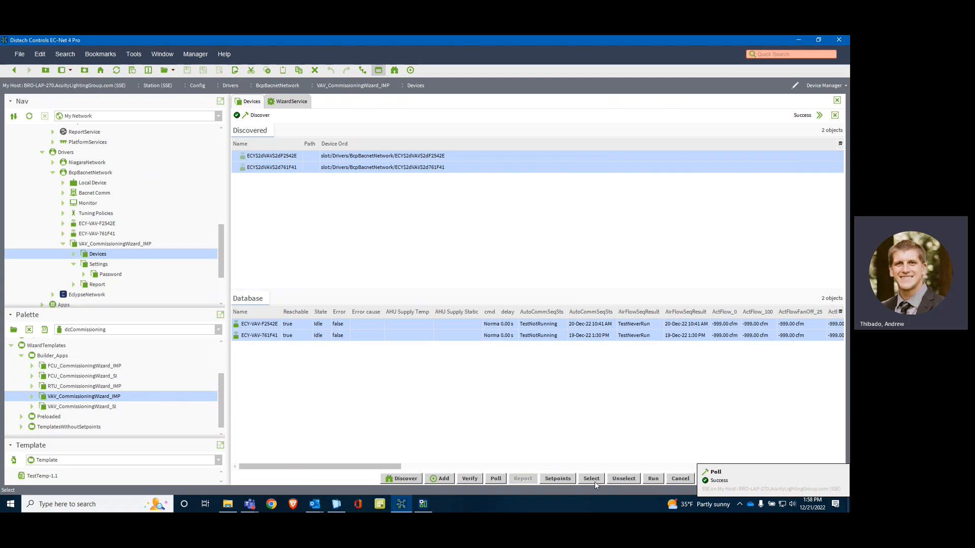
{"action": "left_click", "coordinate": [301, 335]}
{"action": "left_click", "coordinate": [303, 364]}
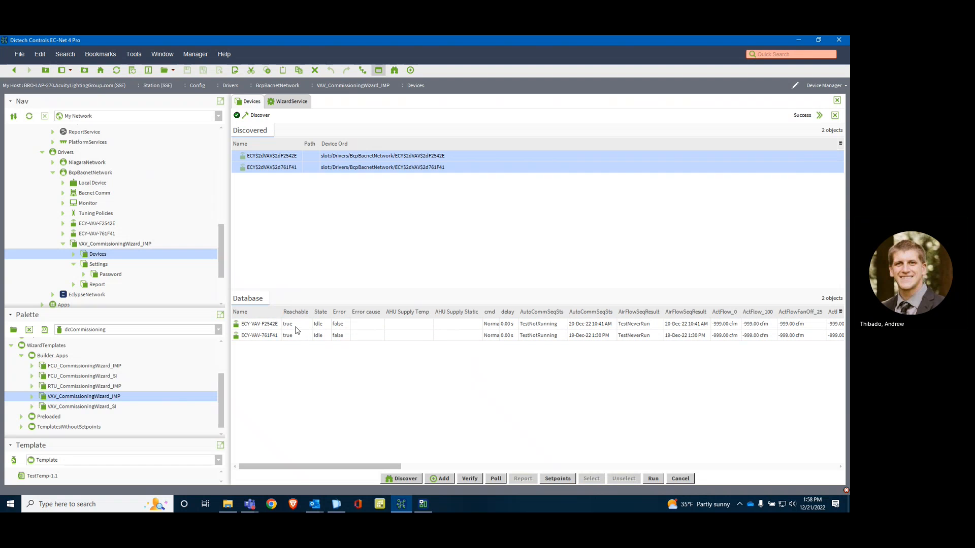
{"action": "left_click_drag", "start_coordinate": [299, 326], "coordinate": [300, 337]}
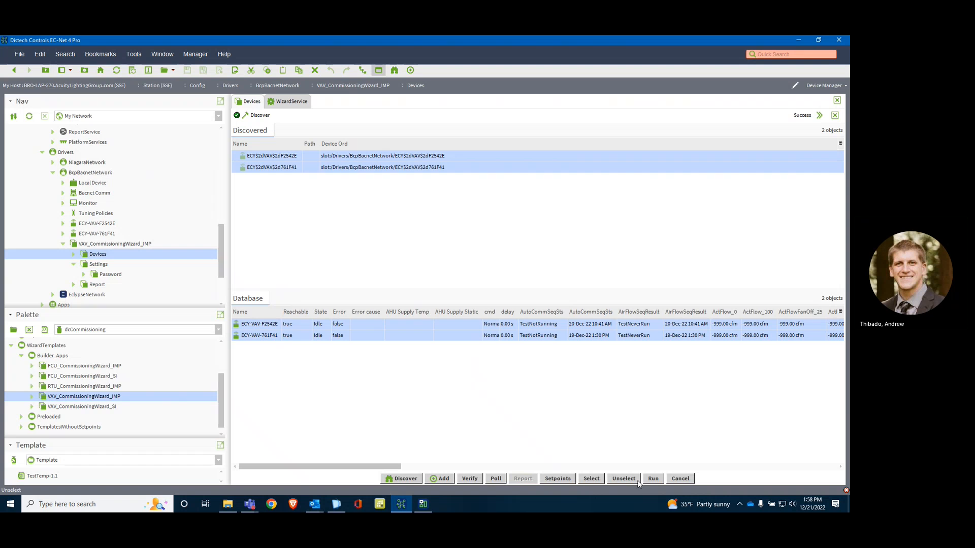
{"action": "left_click", "coordinate": [558, 479]}
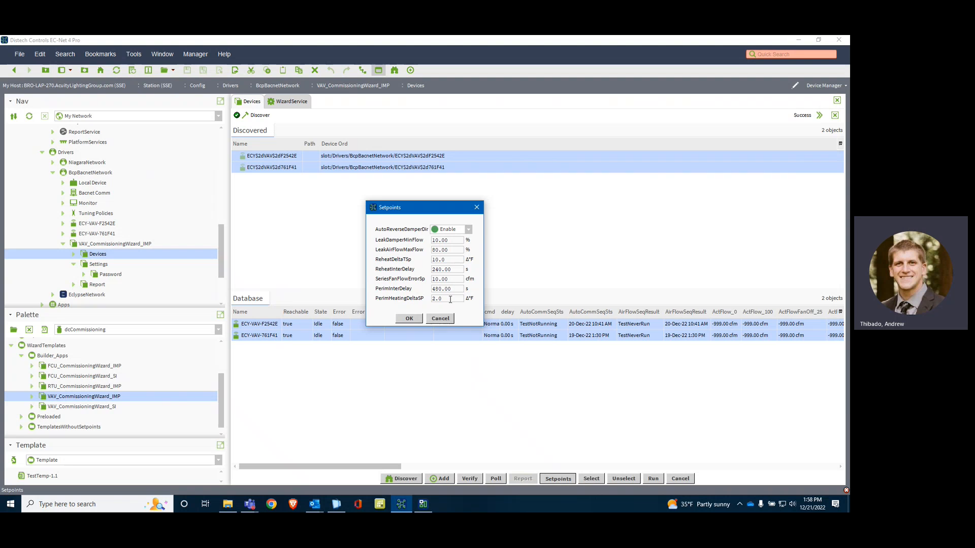
{"action": "left_click_drag", "start_coordinate": [450, 299], "coordinate": [432, 301]}
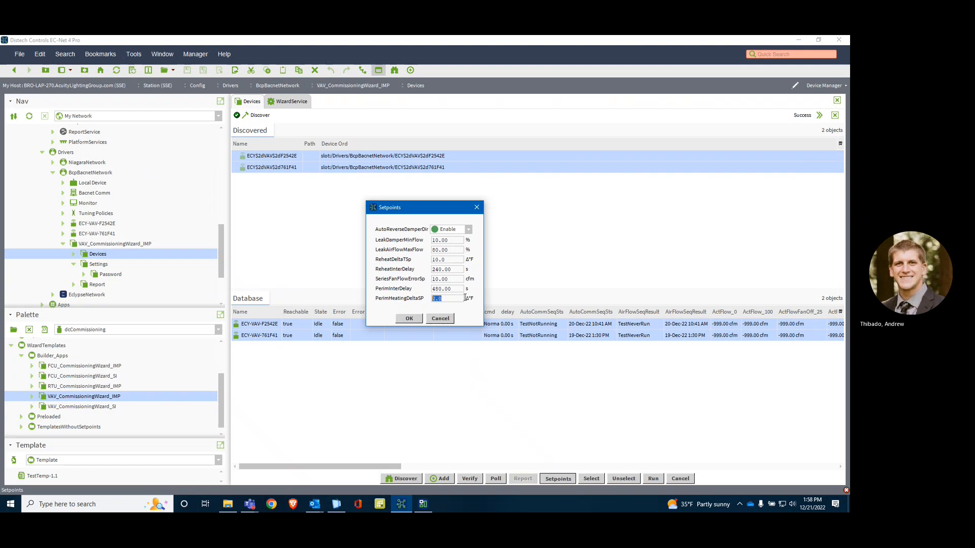
{"action": "left_click", "coordinate": [409, 319]}
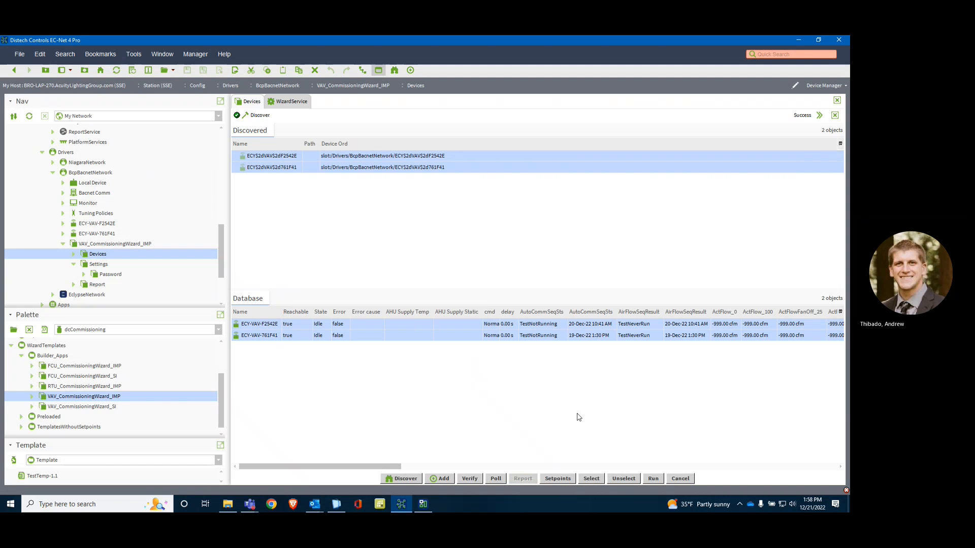
Step: Send the RunAllTests command to both ECY-VAV controllers and widen the State and cmd columns of the Database list
{"action": "left_click", "coordinate": [659, 479]}
{"action": "left_click", "coordinate": [457, 264]}
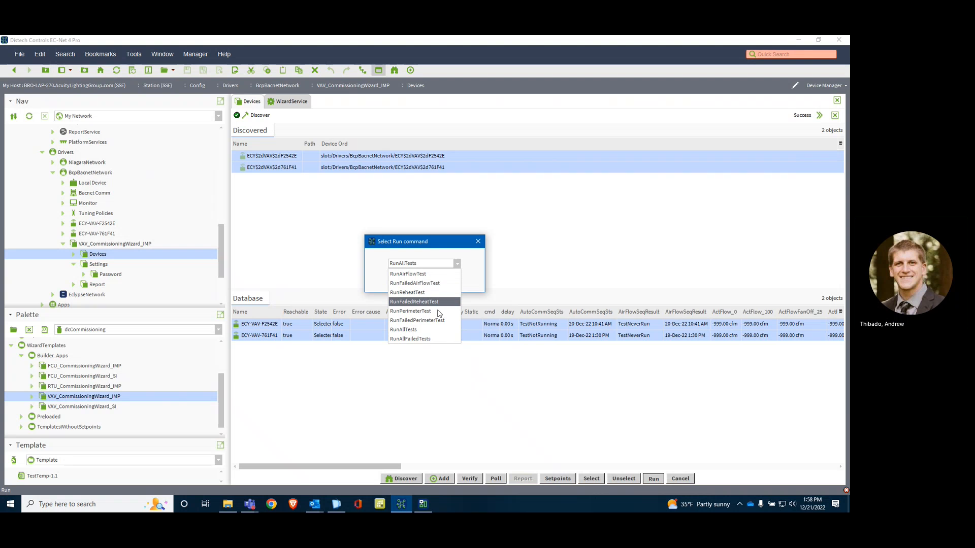
{"action": "left_click", "coordinate": [432, 333]}
{"action": "left_click", "coordinate": [414, 287]}
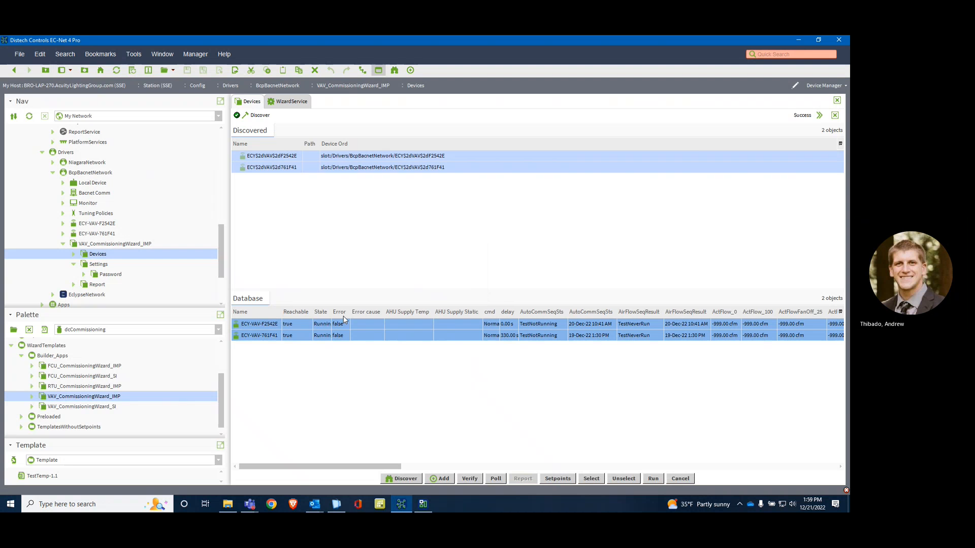
{"action": "left_click_drag", "start_coordinate": [331, 312], "coordinate": [351, 312]}
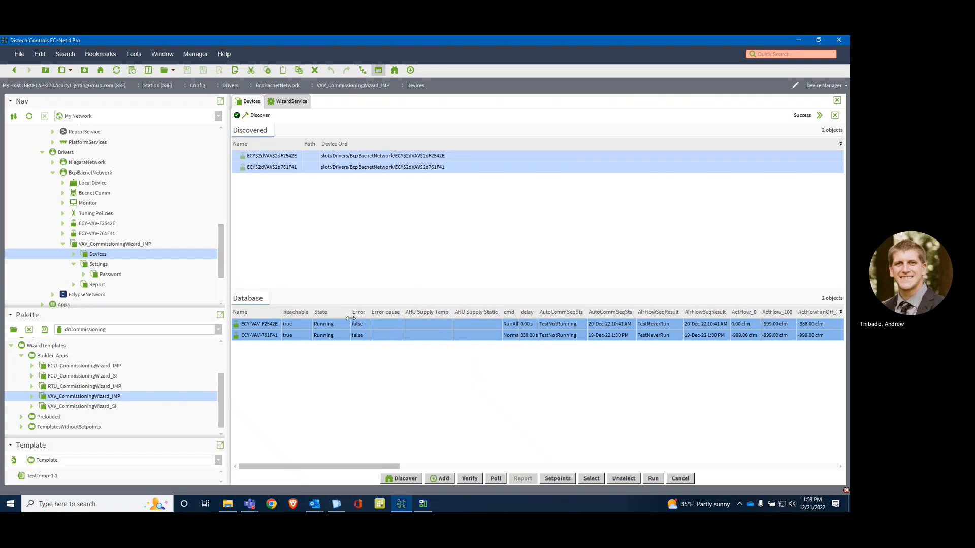
{"action": "left_click_drag", "start_coordinate": [519, 315], "coordinate": [537, 314]}
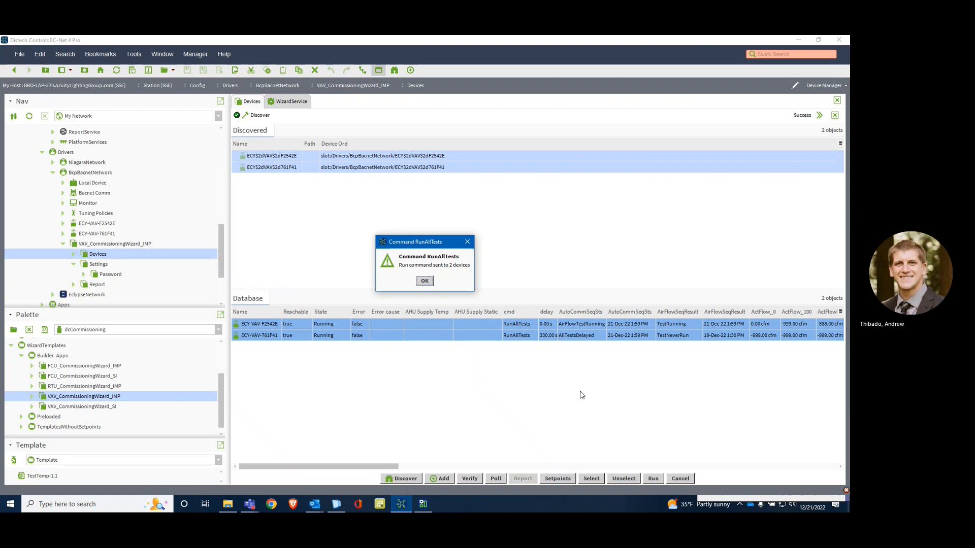
{"action": "left_click", "coordinate": [429, 284]}
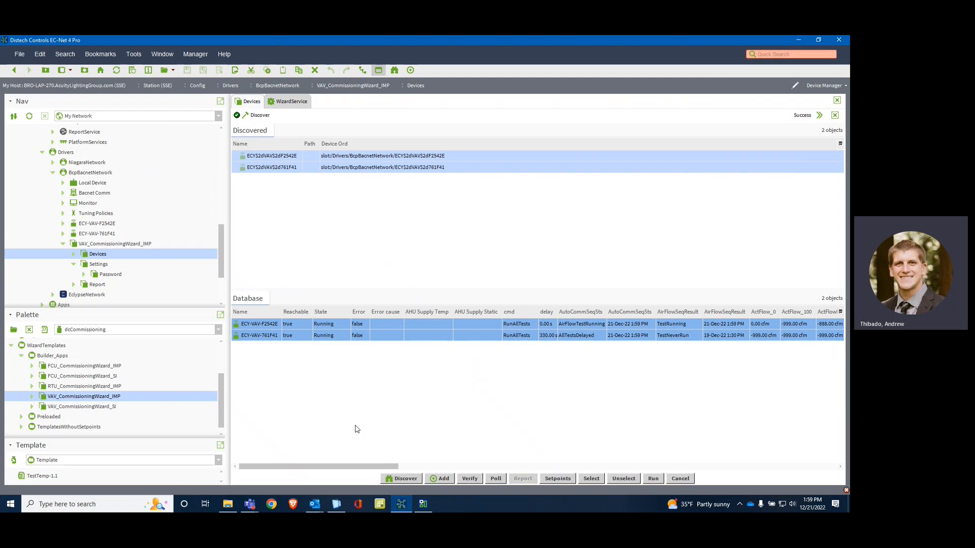
Step: Open the Settings of VAV_CommissioningWizard_IMP and select the Max Active Count value
{"action": "double_click", "coordinate": [100, 264]}
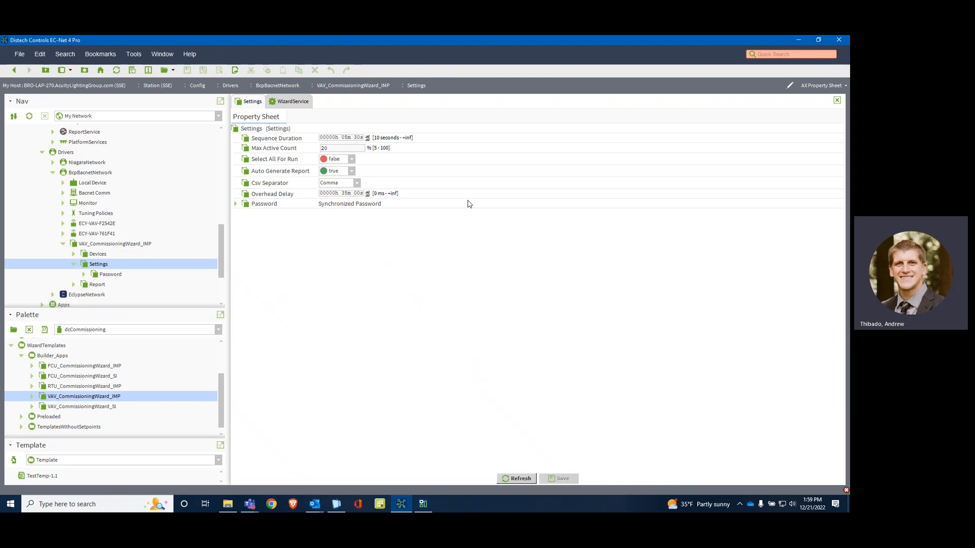
{"action": "left_click_drag", "start_coordinate": [341, 149], "coordinate": [311, 148]}
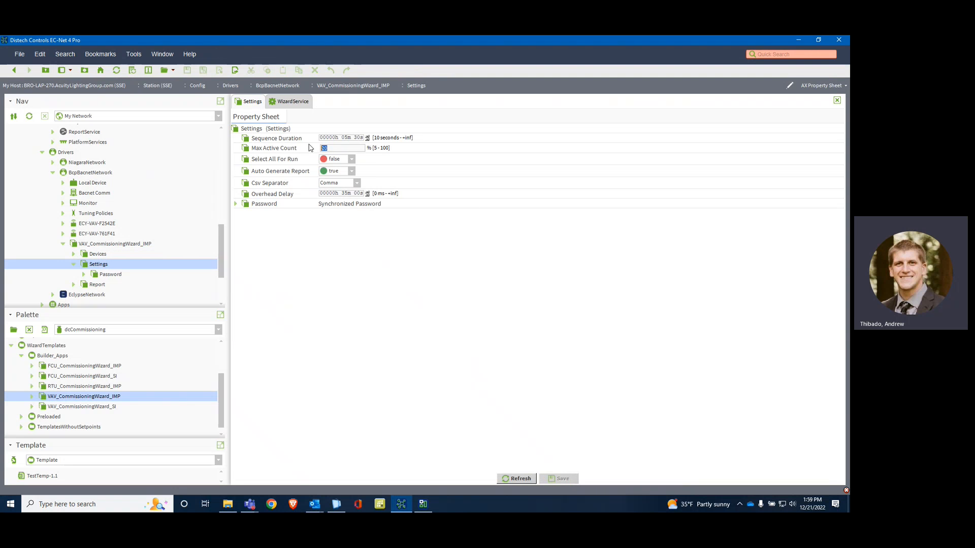